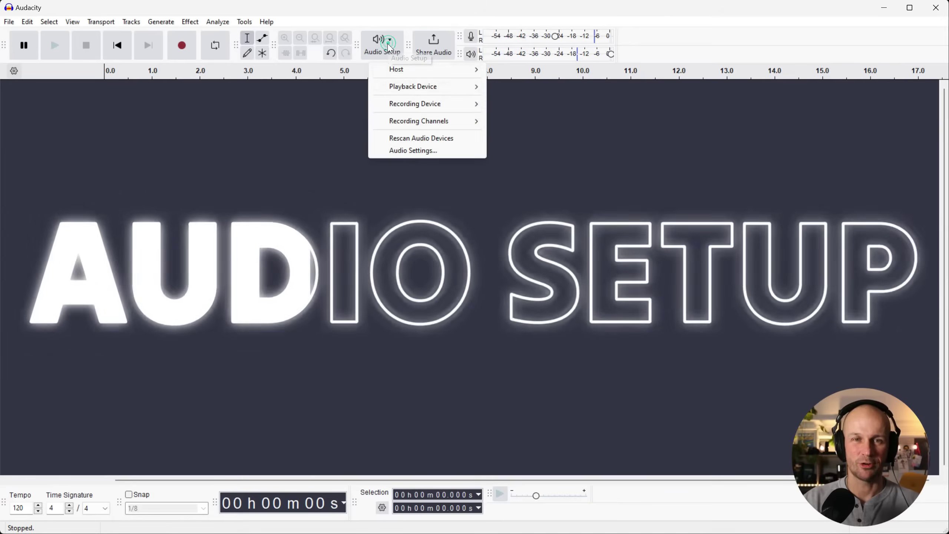
- Confirm the RODECaster is the recording device and start recording a new track
mouse_move(437, 89)
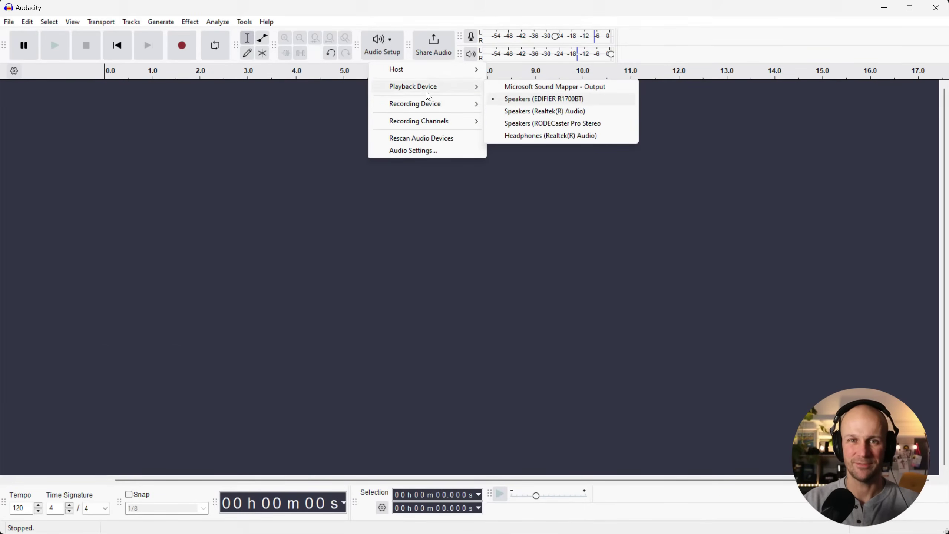
mouse_move(415, 104)
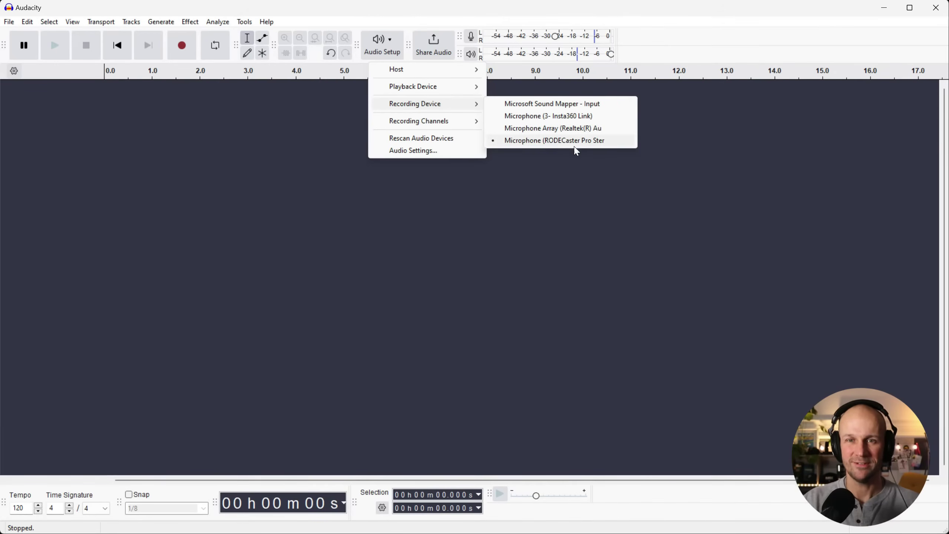
click(315, 121)
click(185, 47)
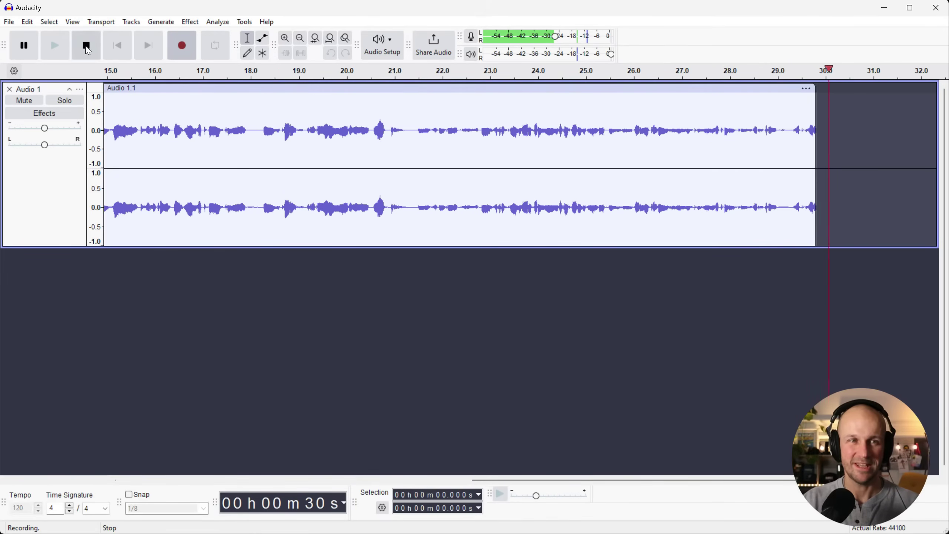
- Stop recording after about 30 seconds of voice on Audio 1
key(space)
click(123, 50)
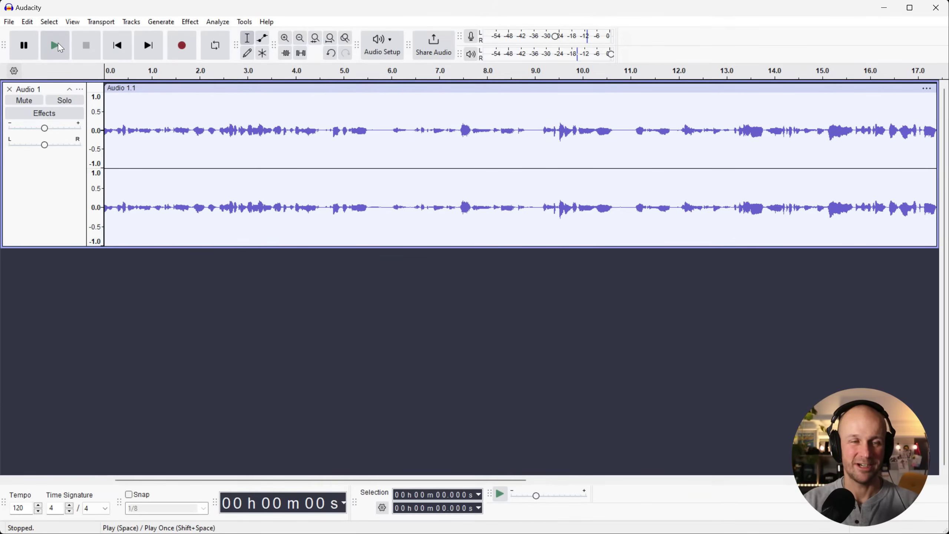
click(58, 46)
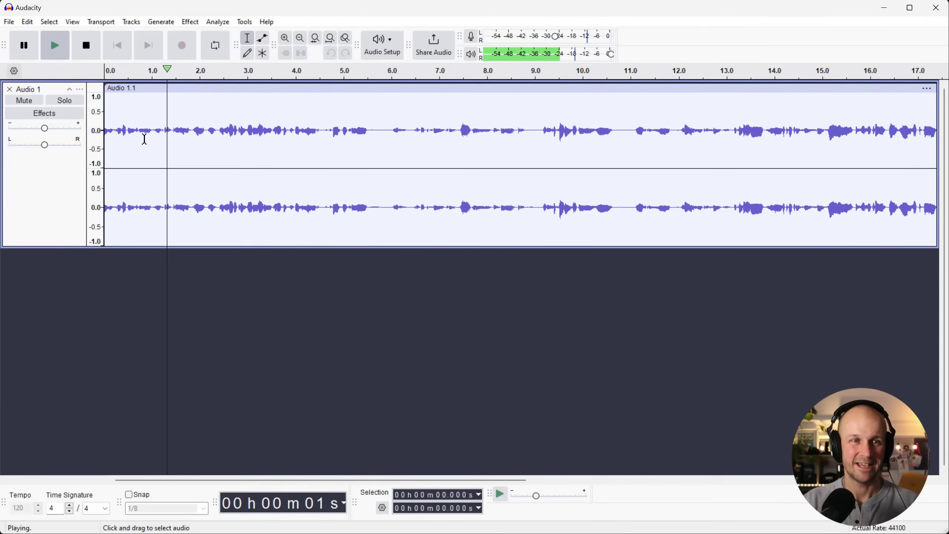
click(90, 47)
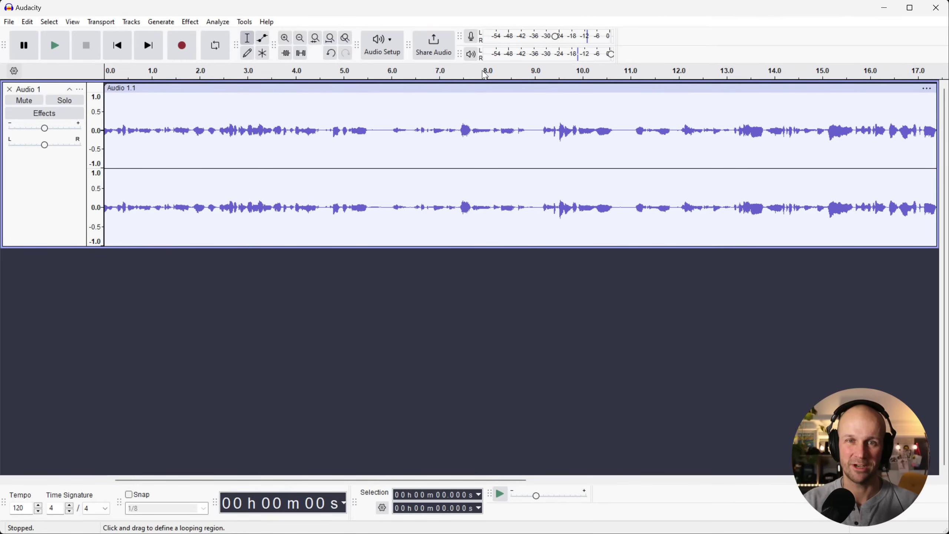
click(422, 73)
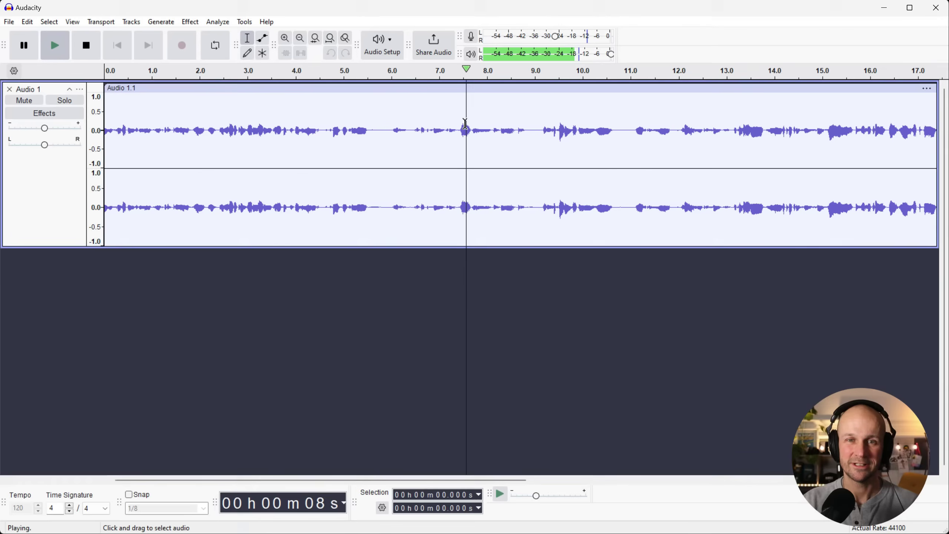
click(86, 45)
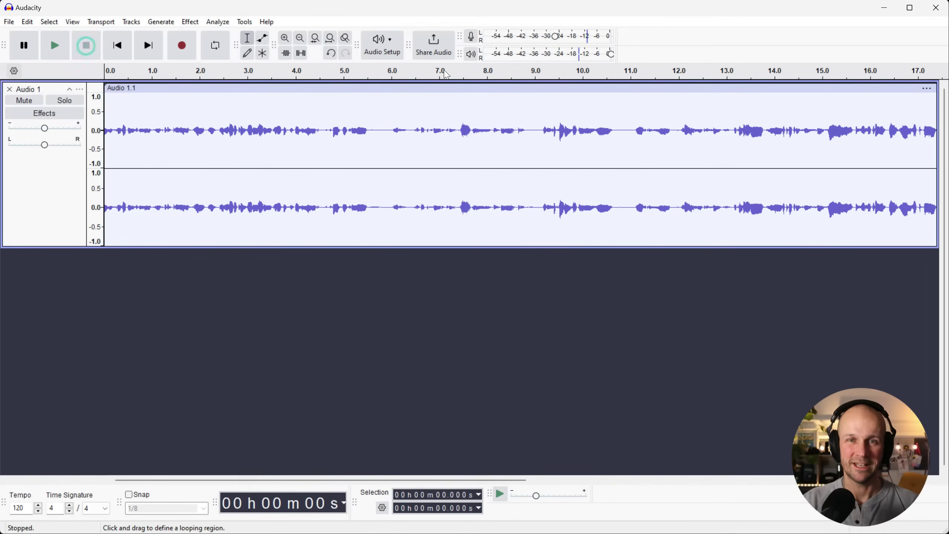
click(607, 76)
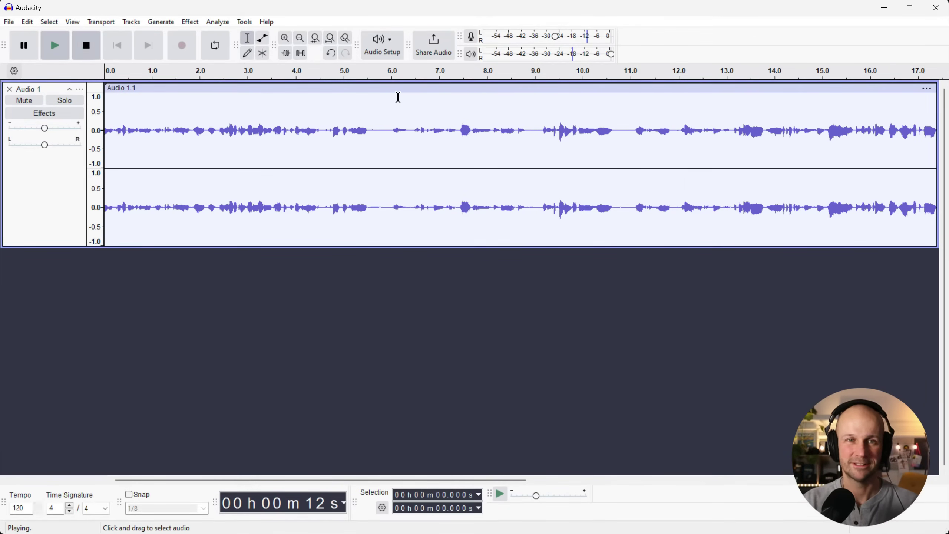
key(space)
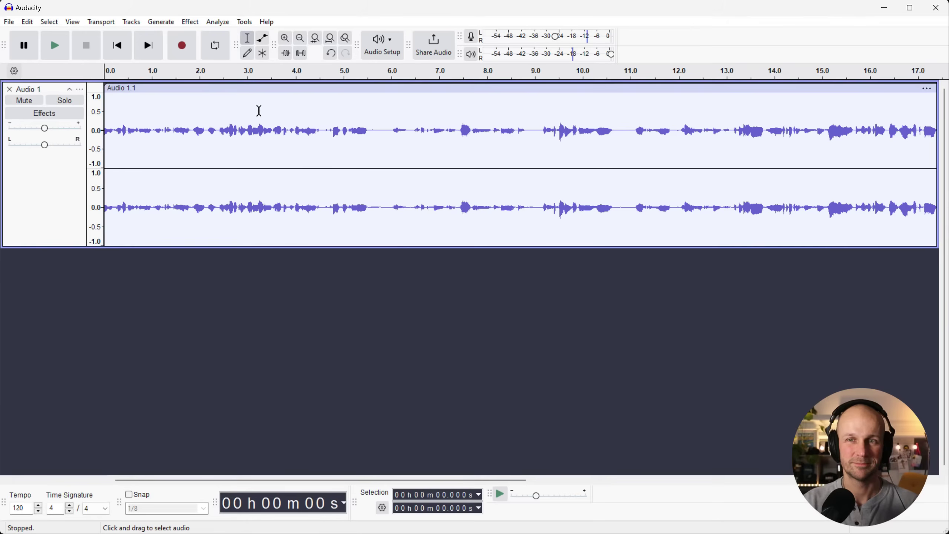
click(299, 42)
click(299, 41)
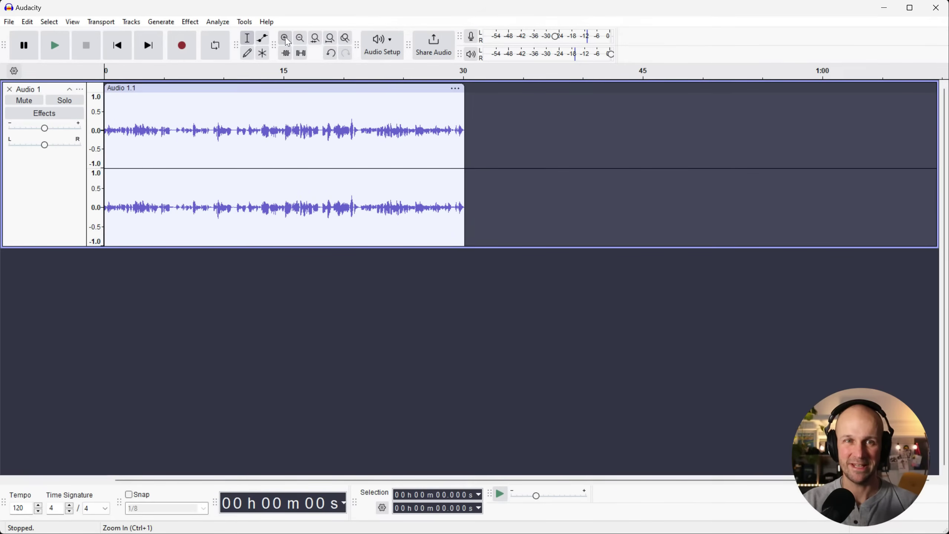
click(285, 39)
click(285, 38)
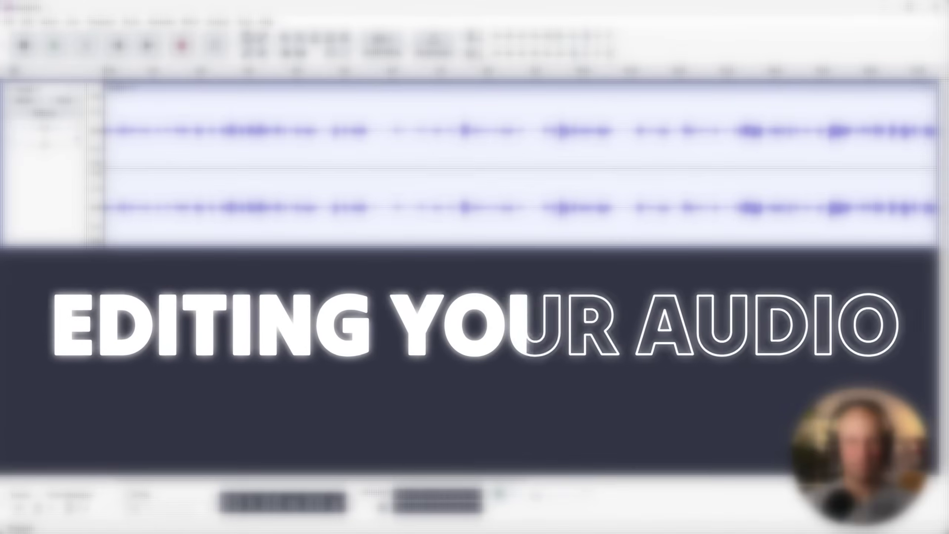
- With the Selection tool, set the edit point at 5.85 s and split the clip there via Edit > Audio Clips > Split
click(247, 39)
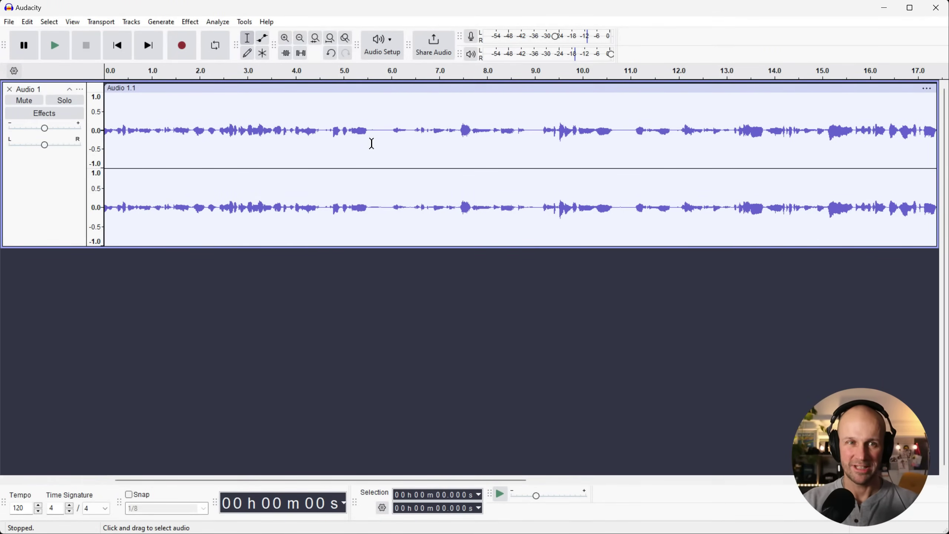
key(space)
key(space)
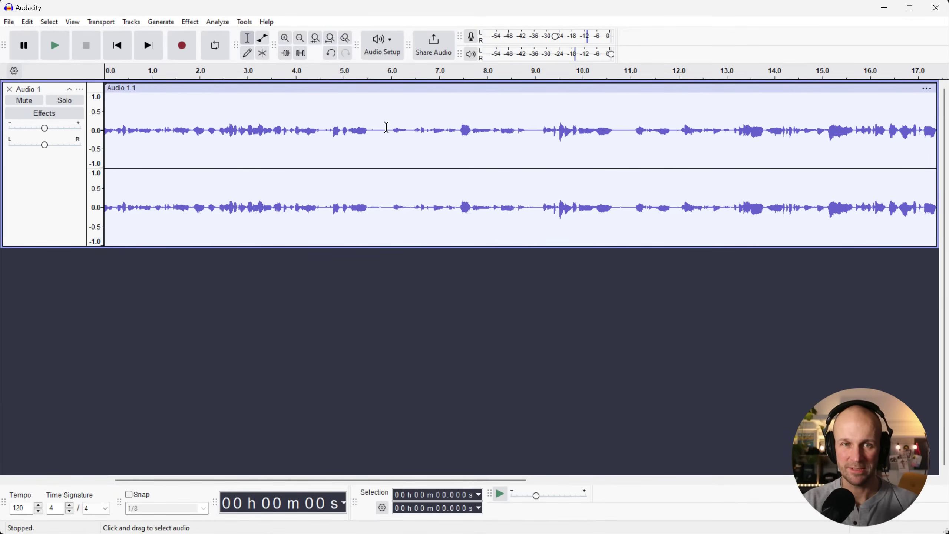
click(387, 126)
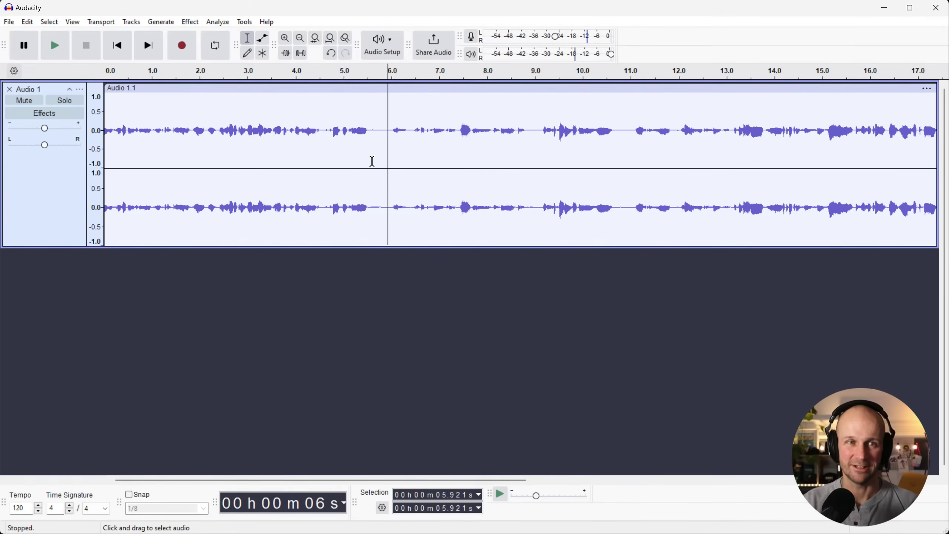
click(384, 161)
click(28, 21)
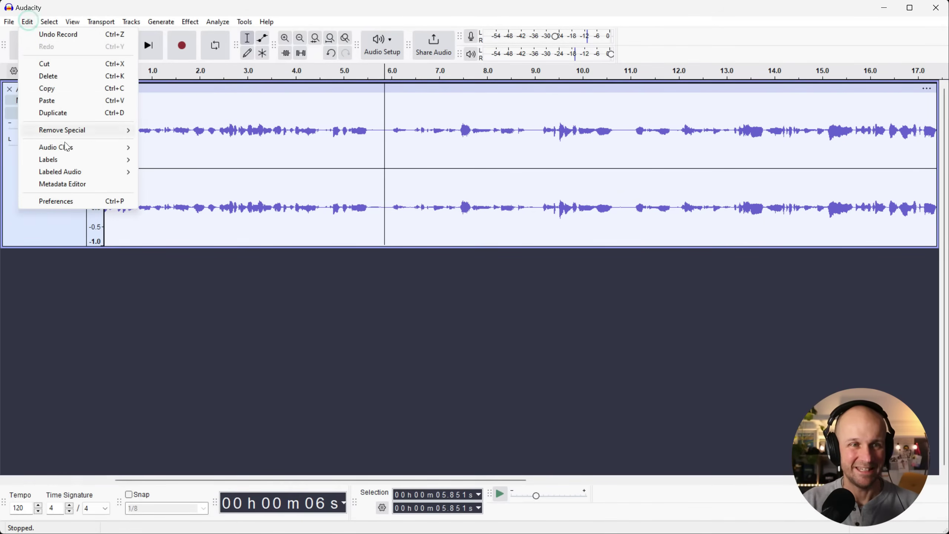
mouse_move(80, 149)
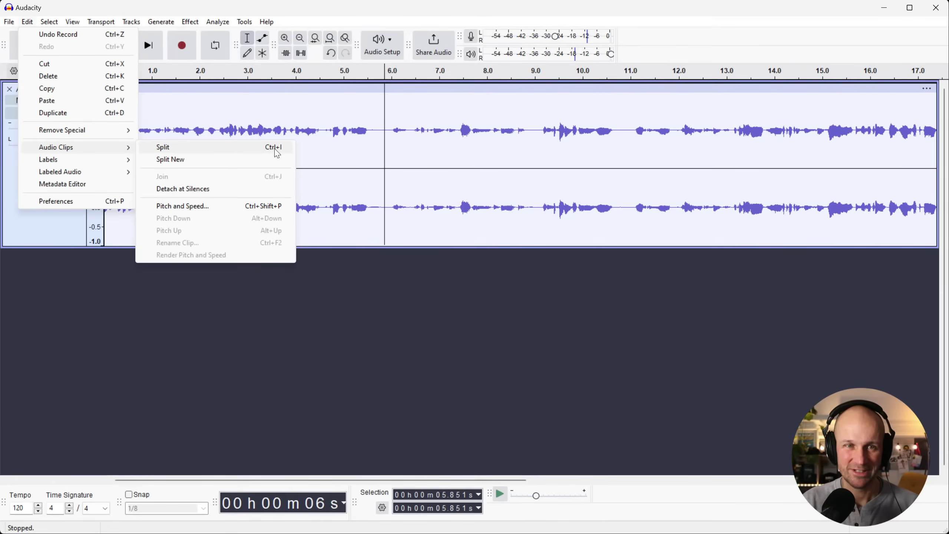
click(248, 147)
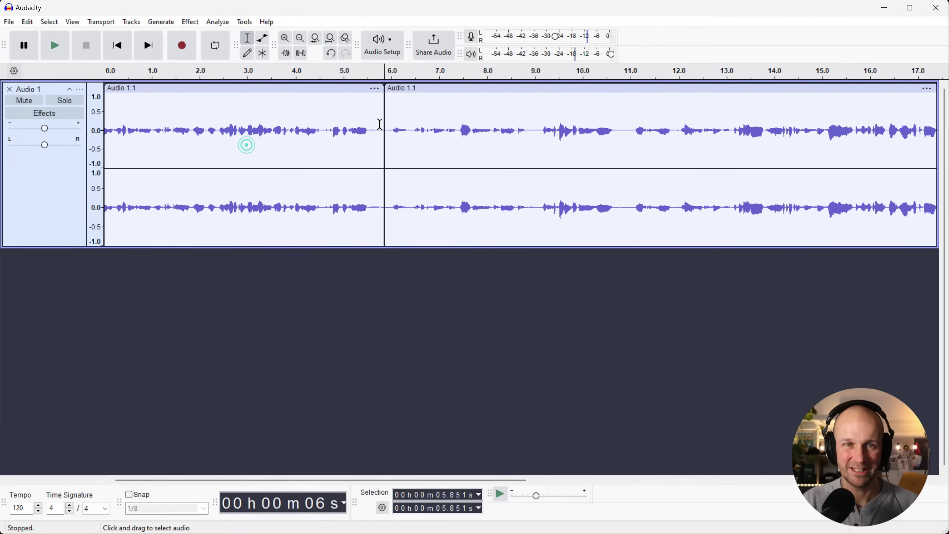
click(426, 105)
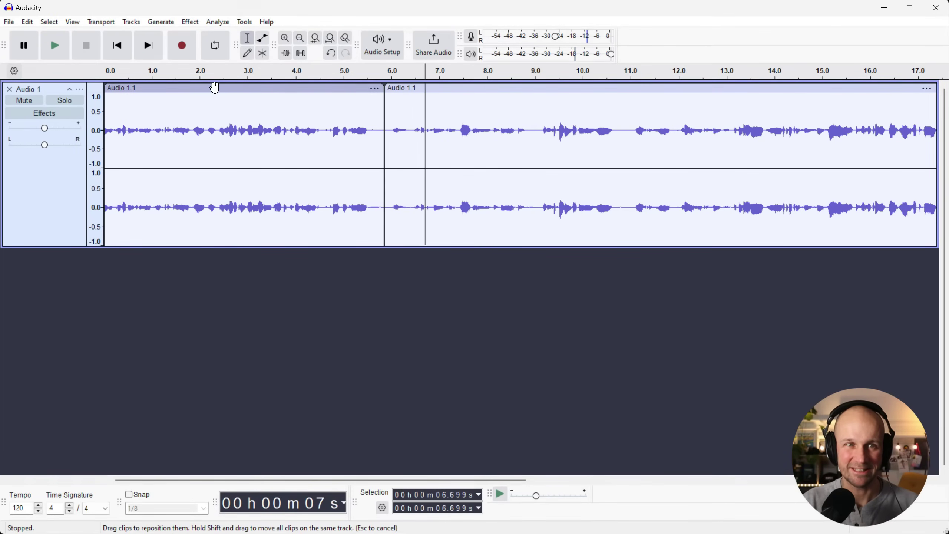
click(322, 88)
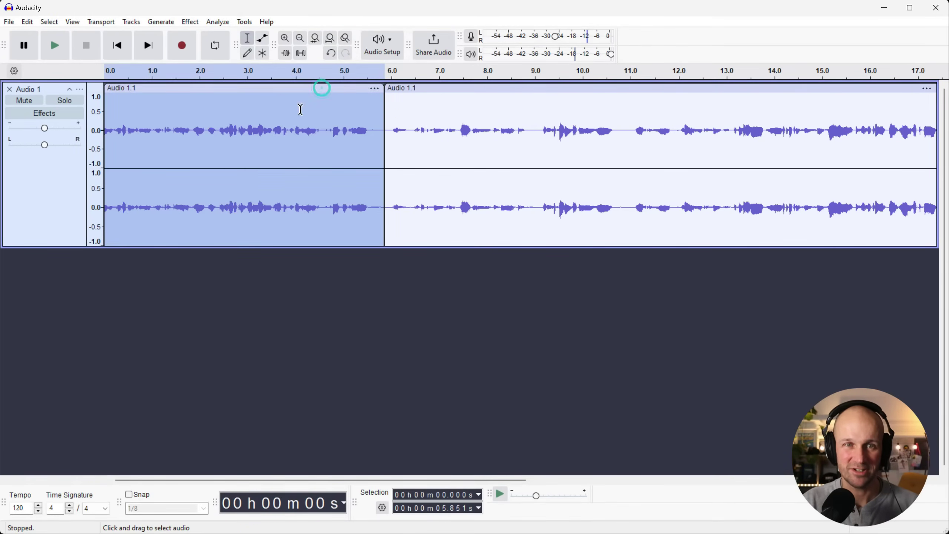
click(328, 111)
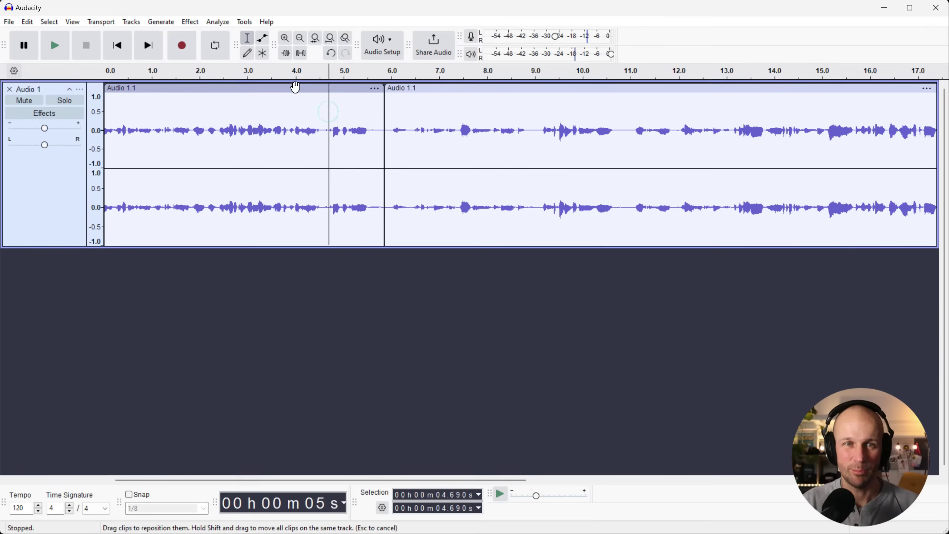
click(295, 87)
key(Delete)
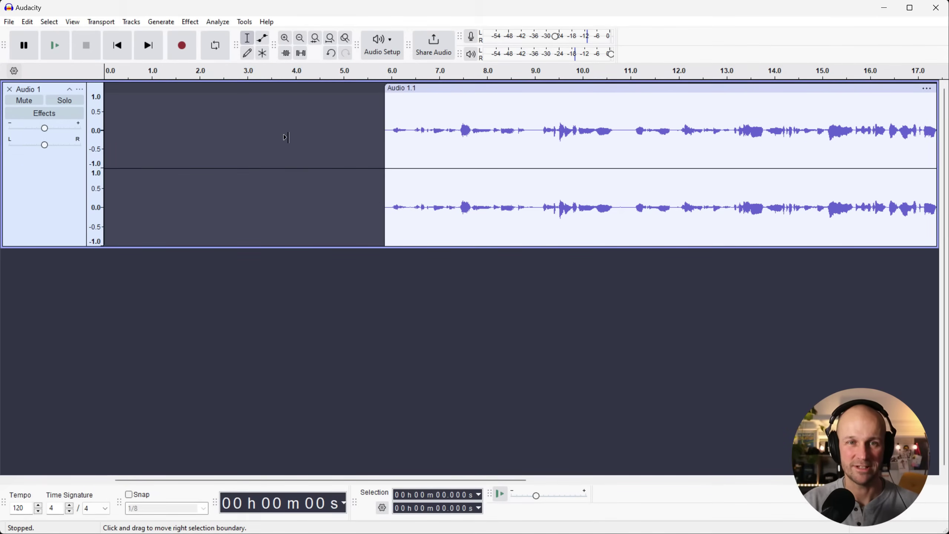
key(ctrl+z)
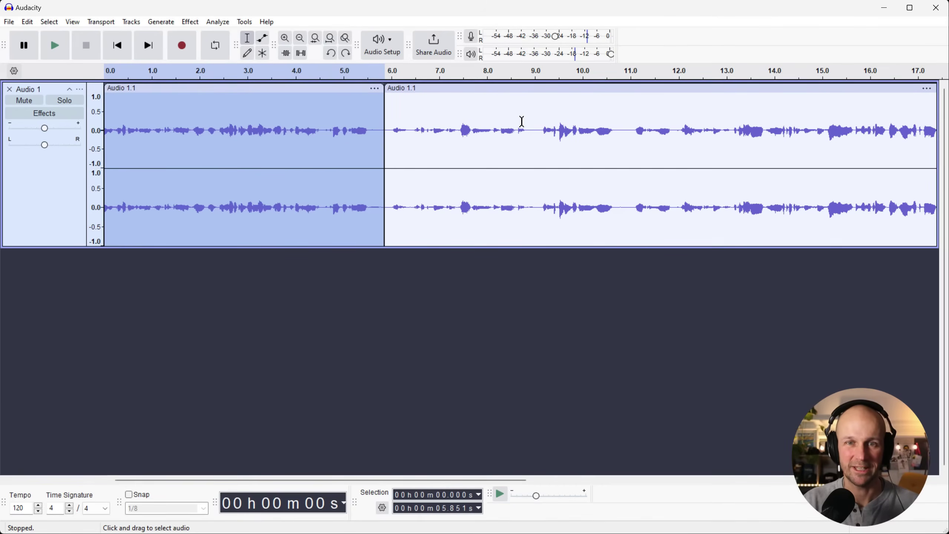
click(524, 122)
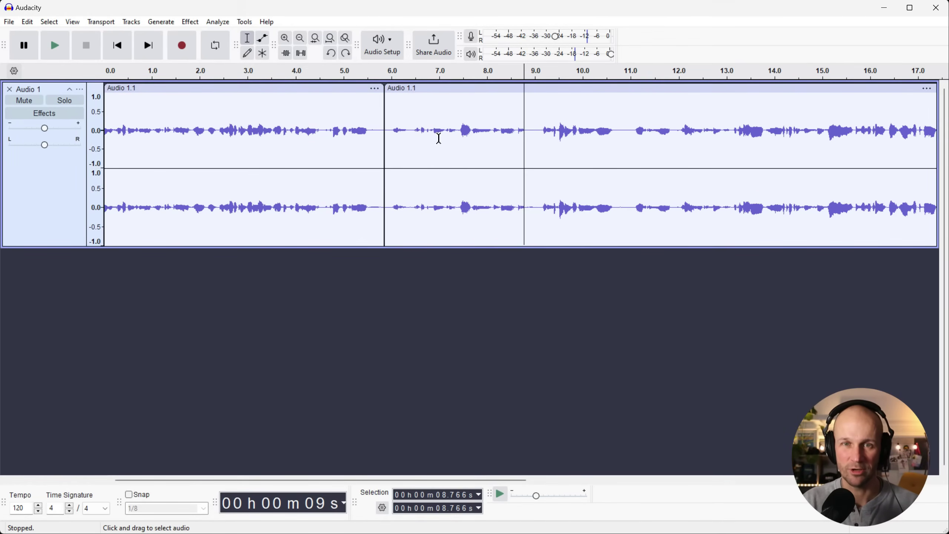
- Split the voice clip at 8.963 seconds with Ctrl+I
click(534, 127)
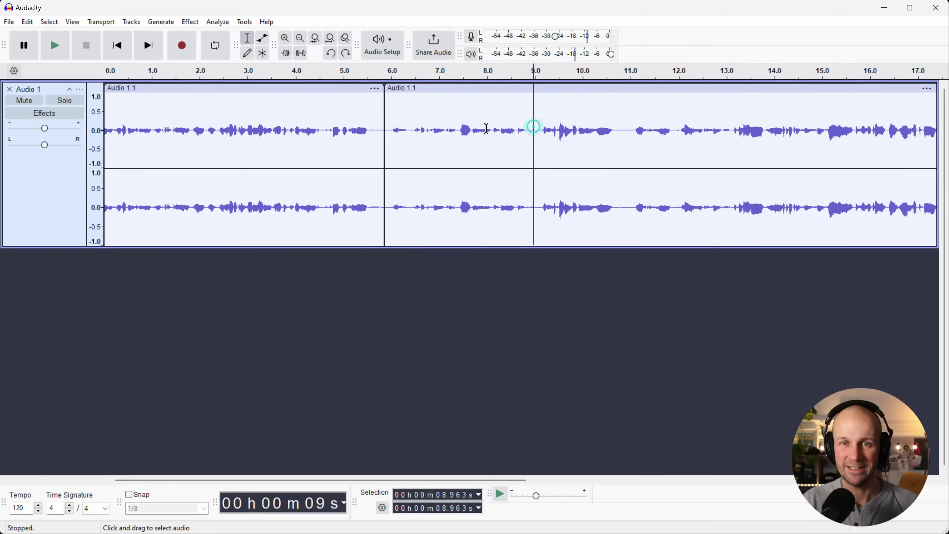
click(487, 127)
click(534, 129)
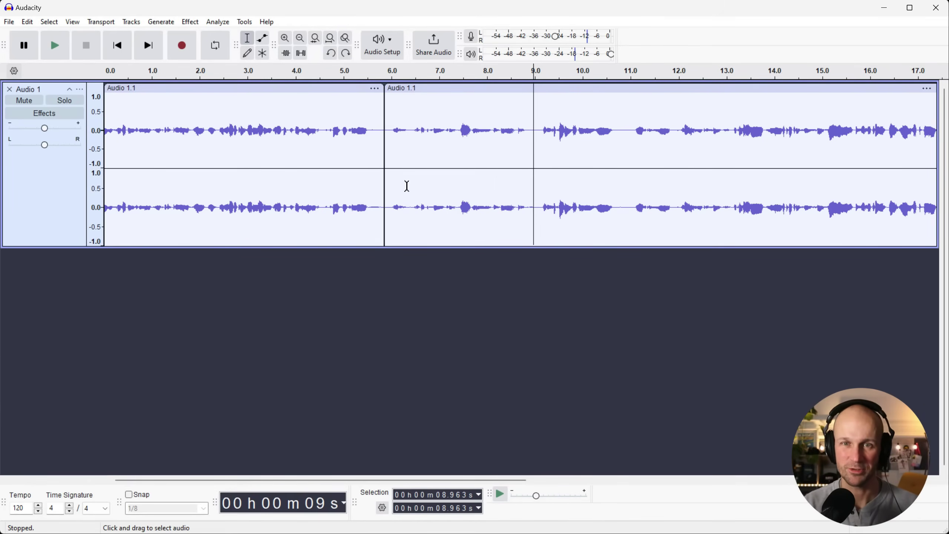
key(ctrl+i)
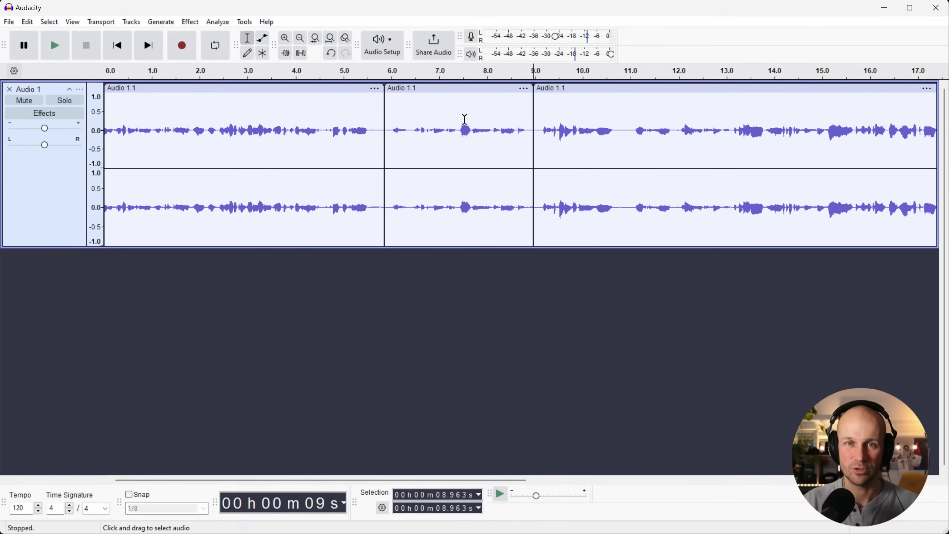
- Delete the 5.85–8.96 s middle clip, leaving an empty gap
click(450, 89)
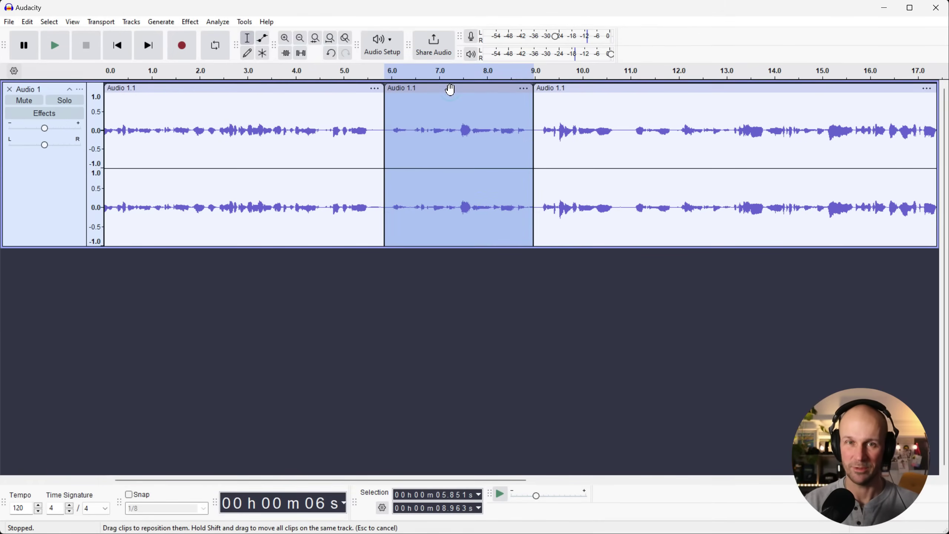
key(Delete)
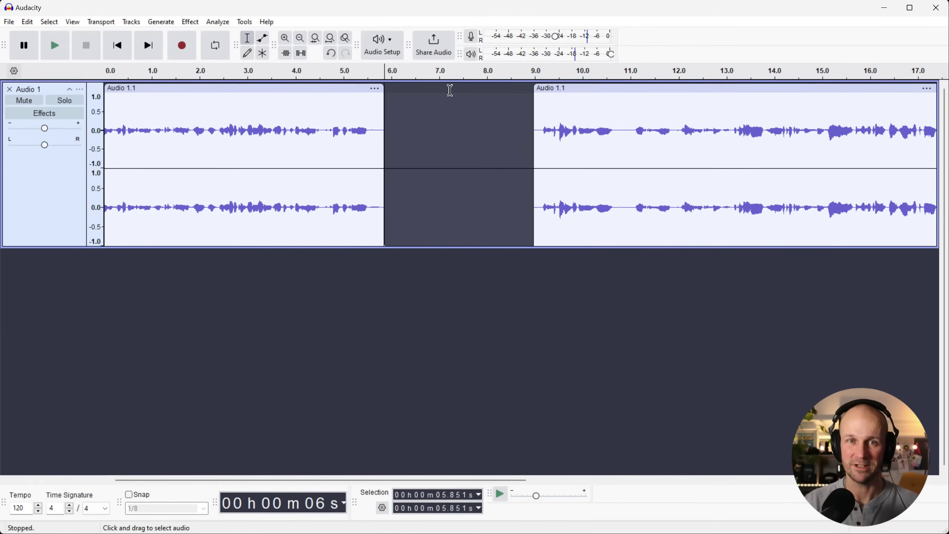
right_click(451, 140)
click(454, 117)
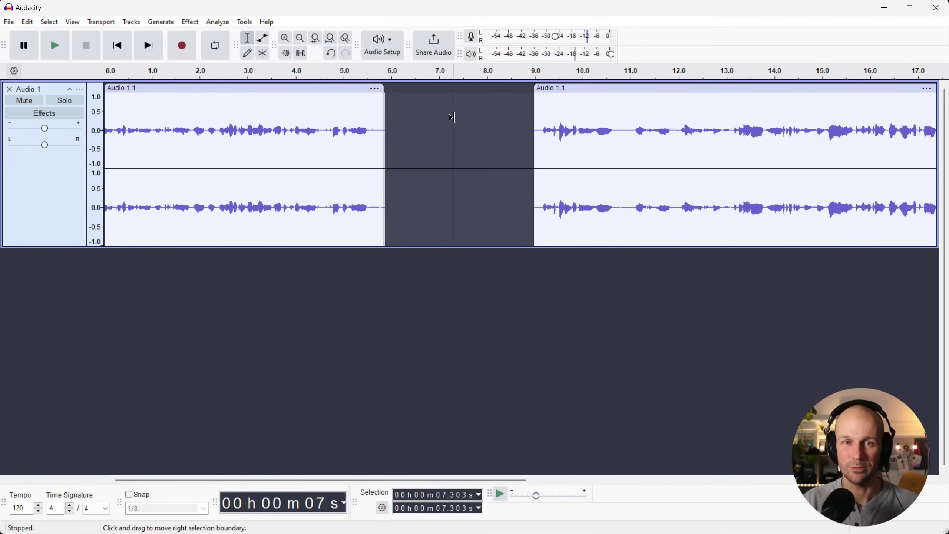
key(ctrl+z)
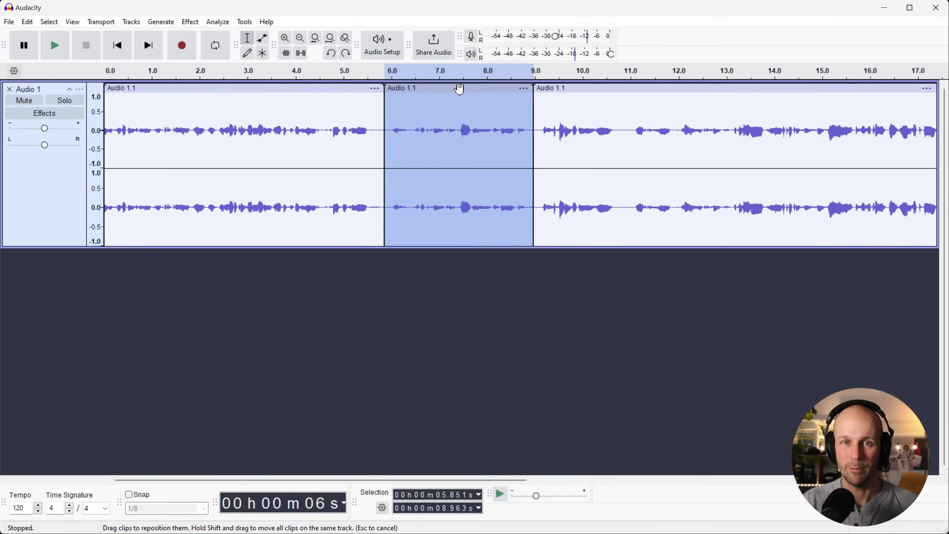
key(Delete)
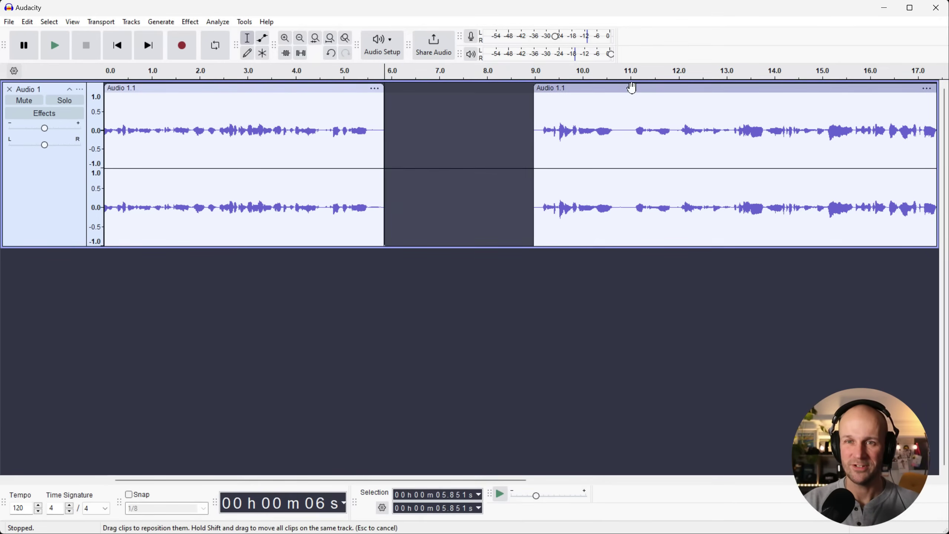
- Slide the right clip left, trim the left clip's end slightly, and butt them together
drag(631, 89, 478, 95)
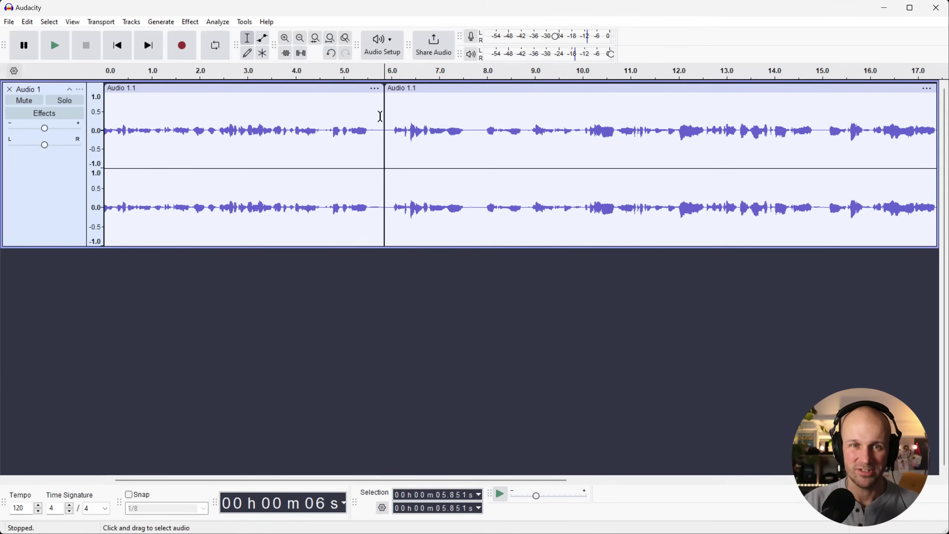
drag(383, 115, 379, 114)
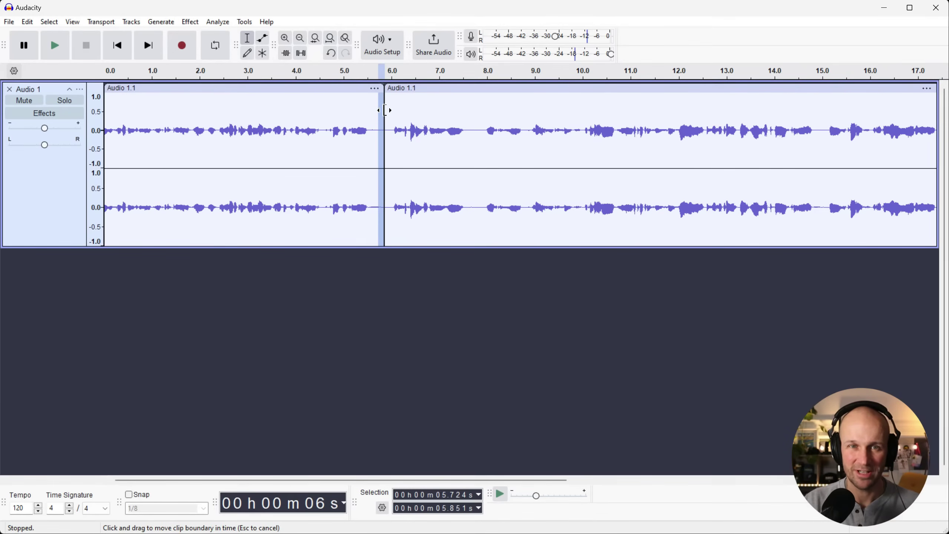
mouse_move(383, 111)
mouse_down()
mouse_move(375, 110)
mouse_move(391, 109)
mouse_up()
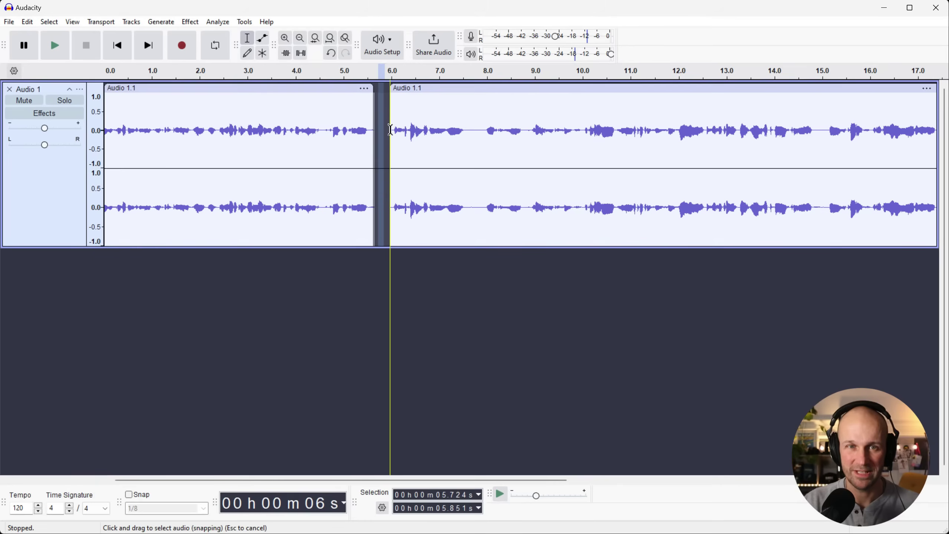
drag(435, 89, 419, 89)
click(441, 309)
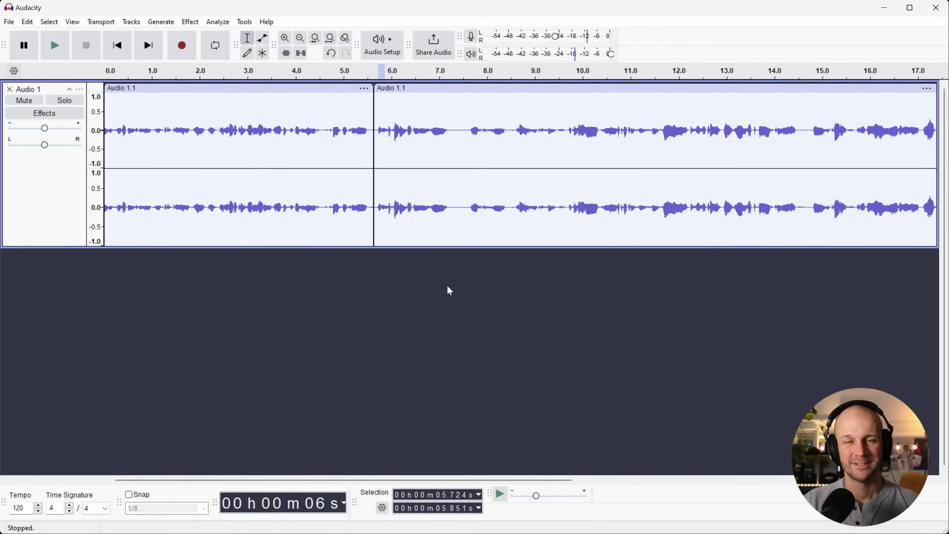
- Split at 7.488 s and 8.429 s, delete the short clip between, and slide the rest left
click(463, 144)
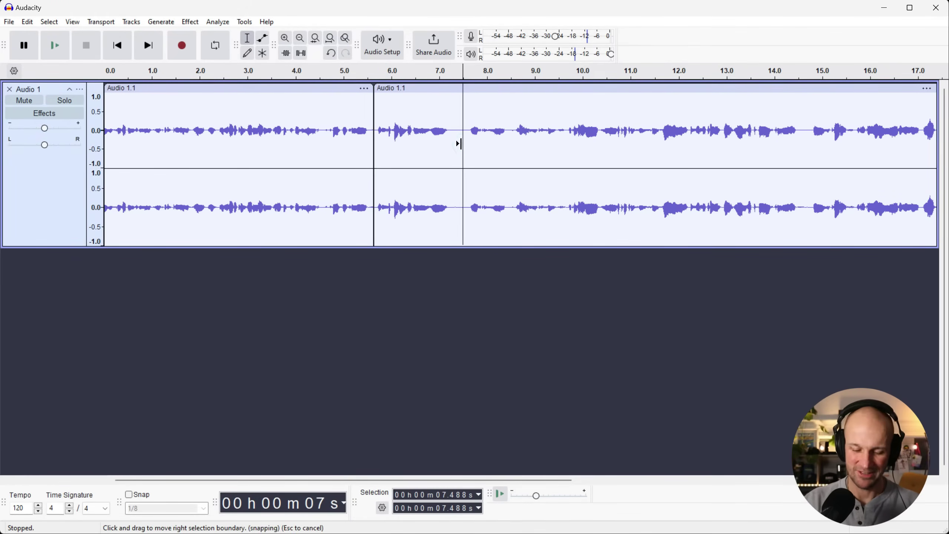
key(ctrl+i)
click(509, 142)
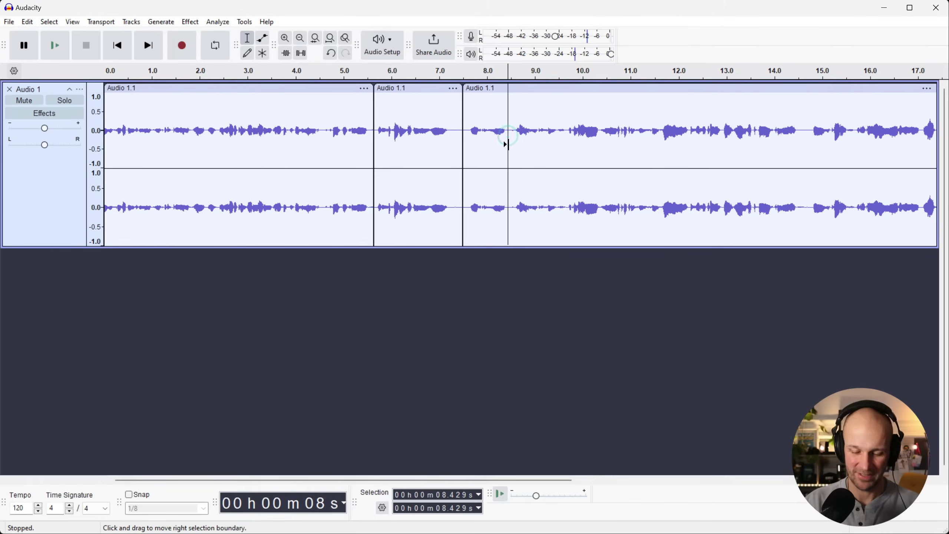
key(ctrl+i)
click(482, 91)
key(Delete)
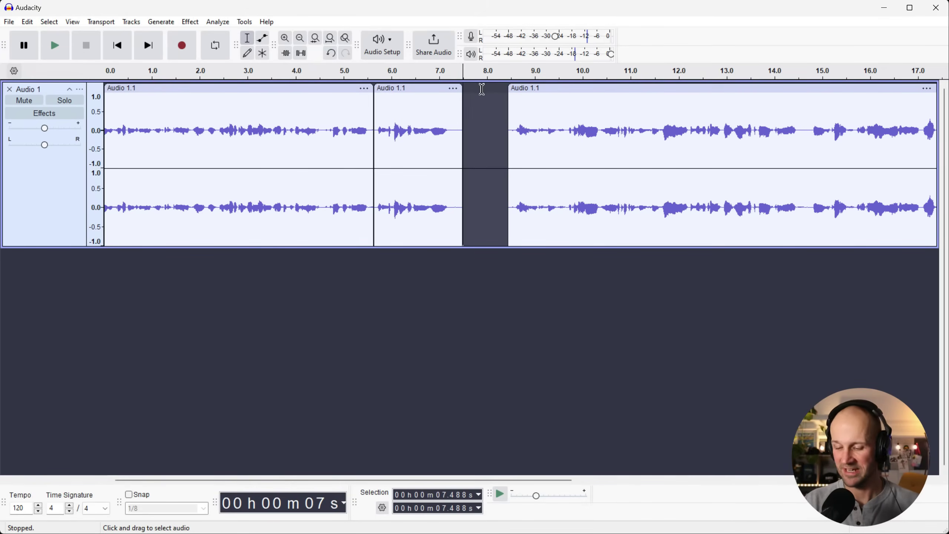
drag(559, 87, 515, 93)
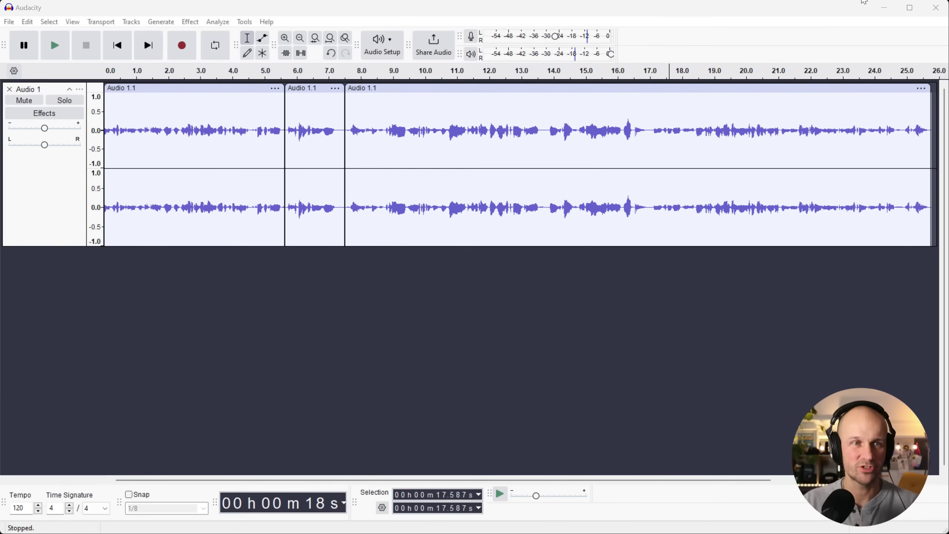
- Import Indie Rock Ident (Short).mp3 through File > Import > Audio
click(8, 23)
mouse_move(149, 156)
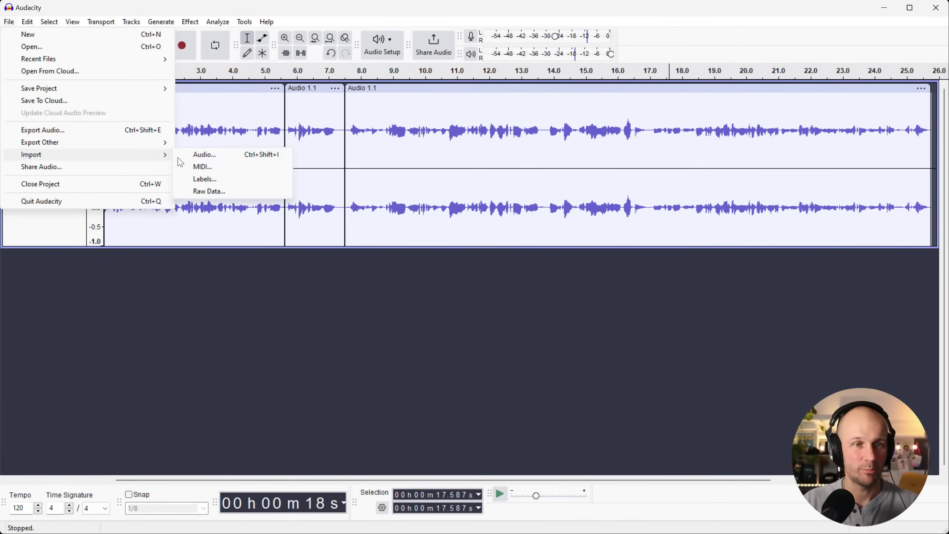
click(204, 156)
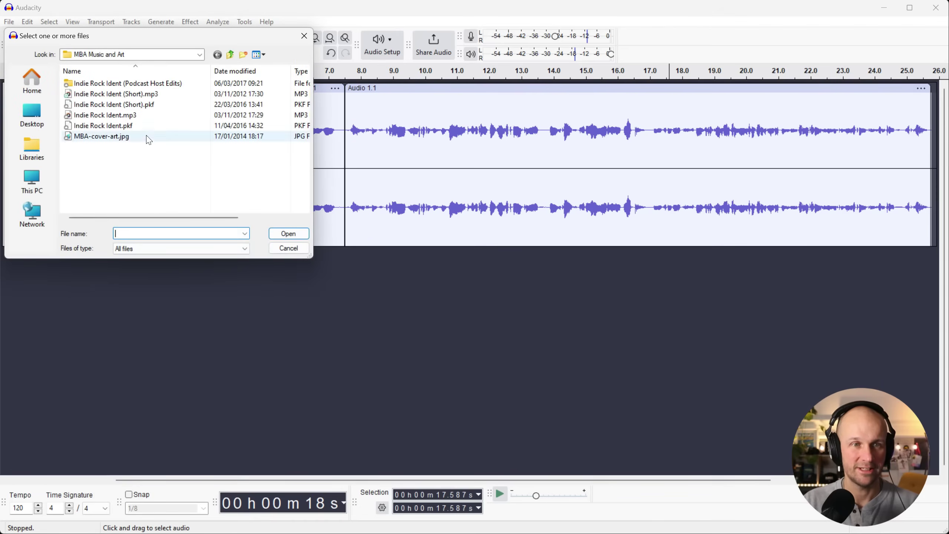
double_click(100, 95)
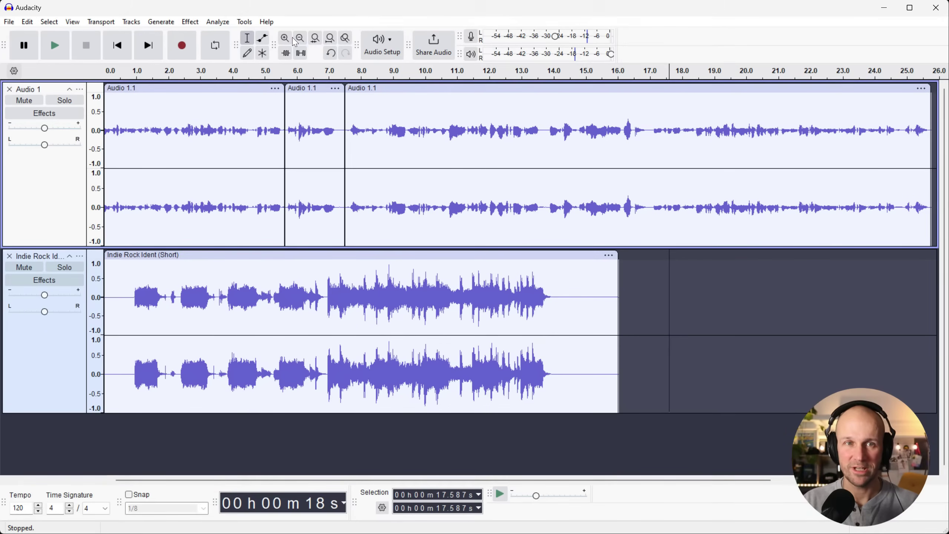
- Rearrange the three voice clips so they sit back to back again
drag(389, 89, 525, 89)
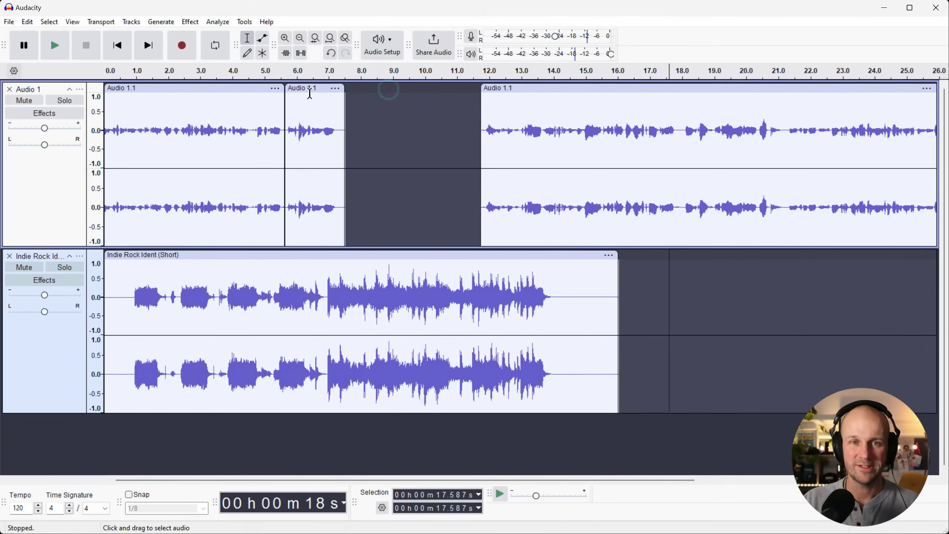
drag(316, 89, 617, 148)
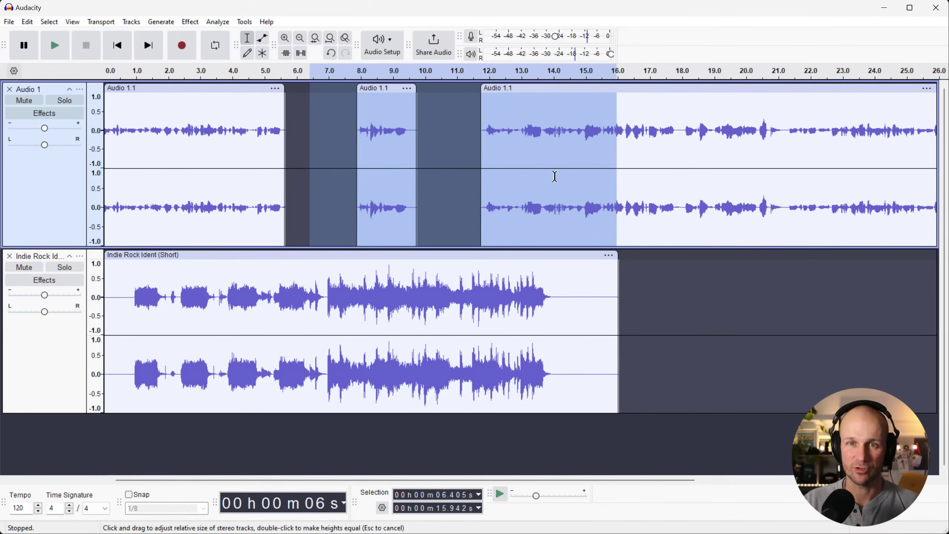
drag(375, 89, 311, 89)
click(315, 133)
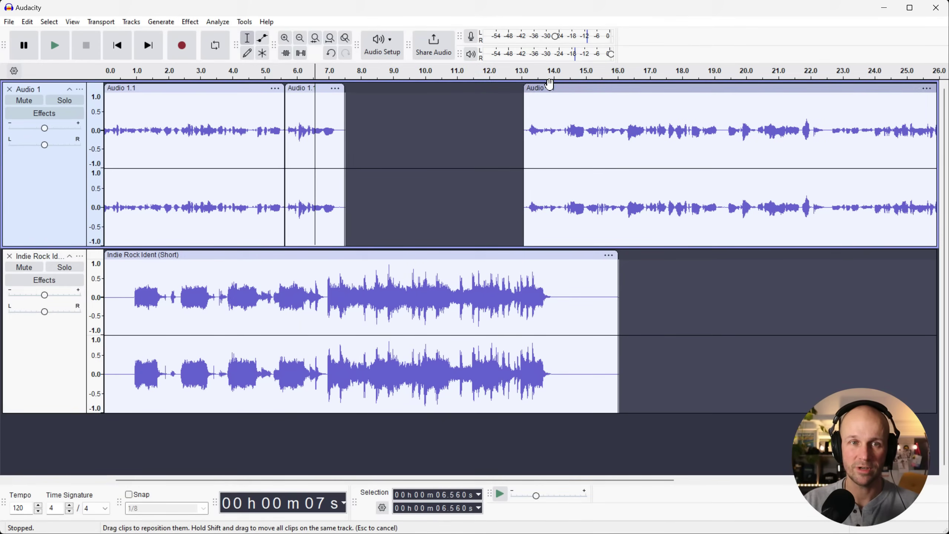
drag(550, 85, 370, 89)
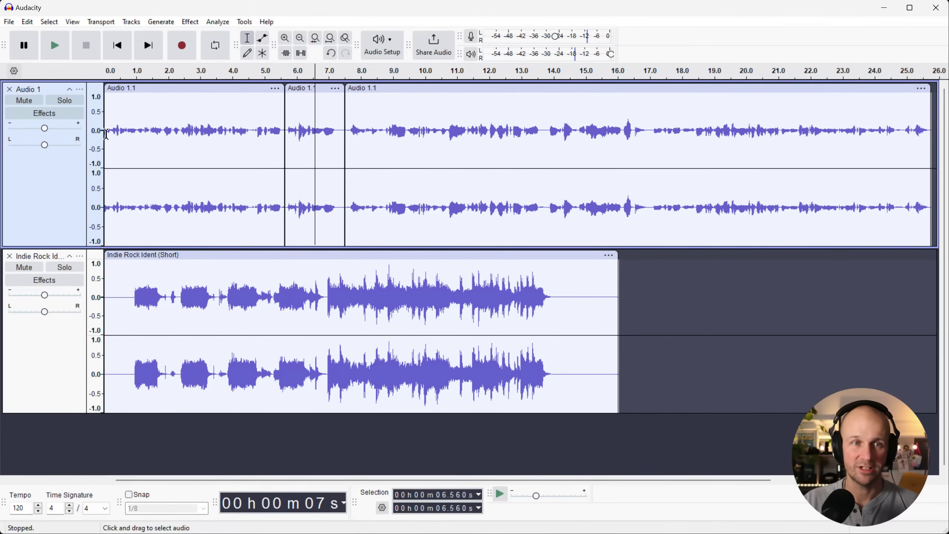
- Move all voice clips to start near 13.9 s and play back from about 11.8 s to check
click(46, 182)
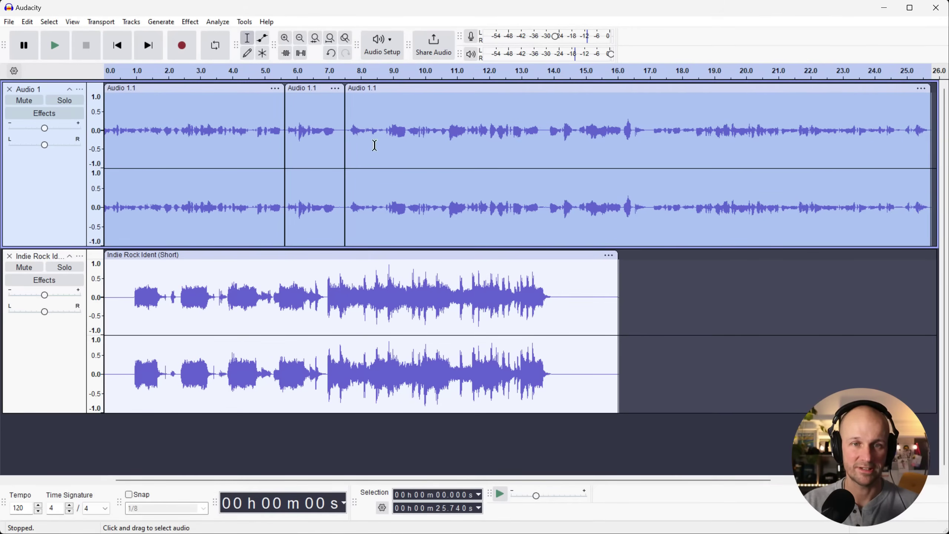
drag(177, 90, 615, 90)
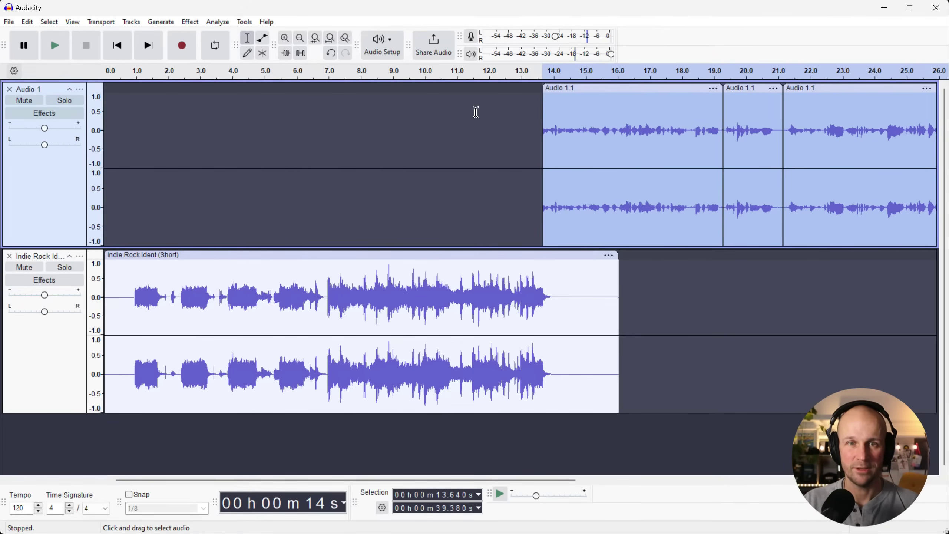
click(385, 140)
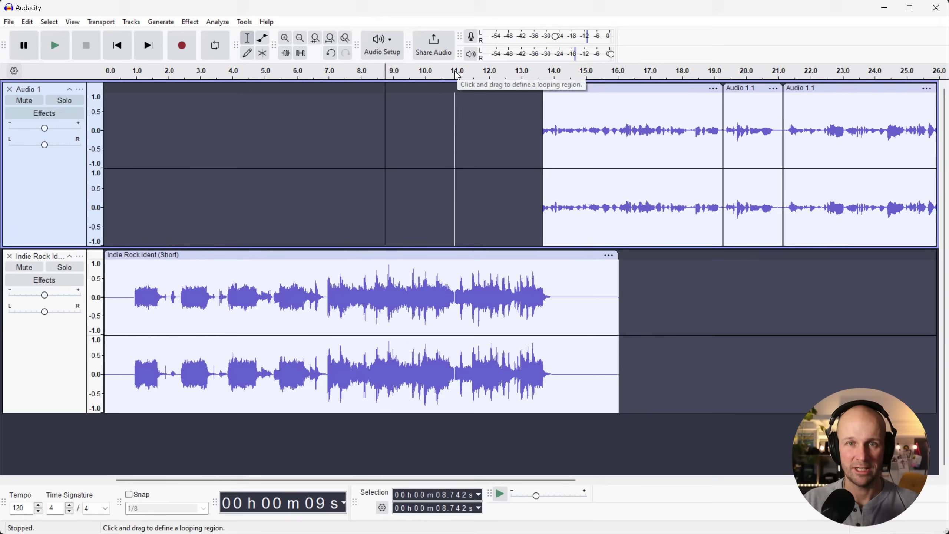
click(483, 77)
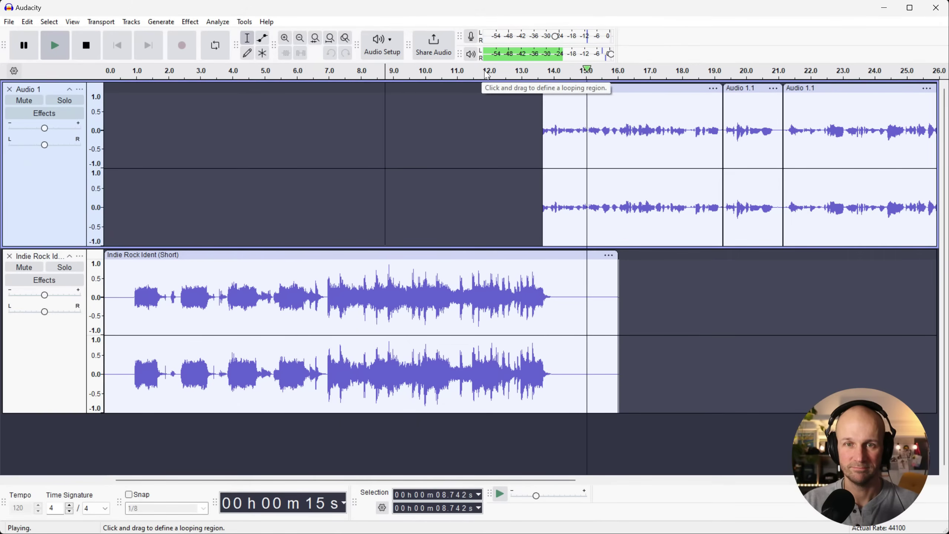
click(477, 143)
key(space)
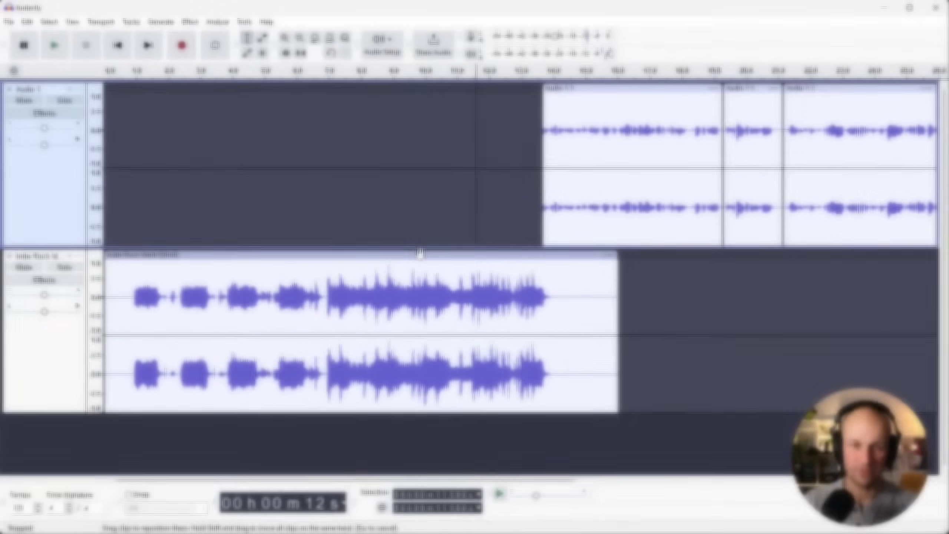
click(420, 255)
click(413, 230)
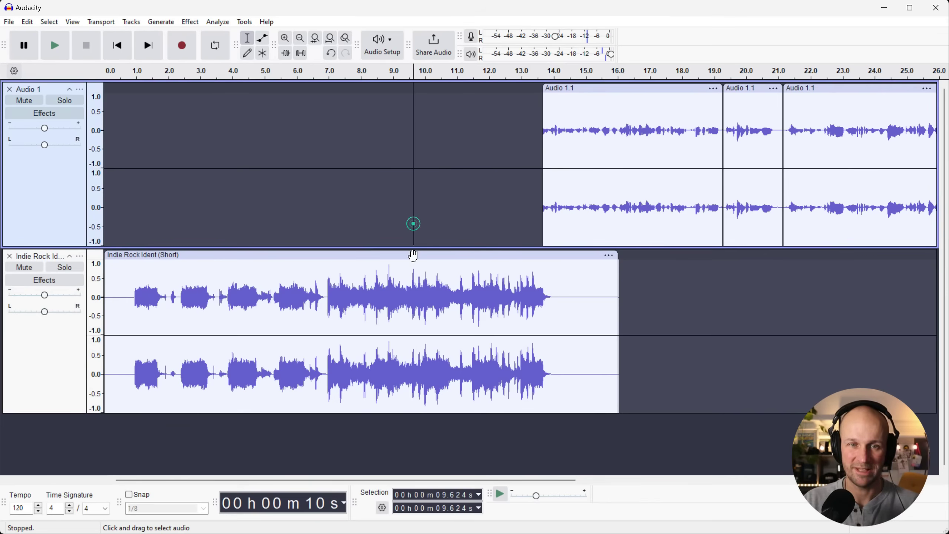
- Apply Amplify at -5 dB to the Indie Rock Ident clip after a quick preview
click(335, 256)
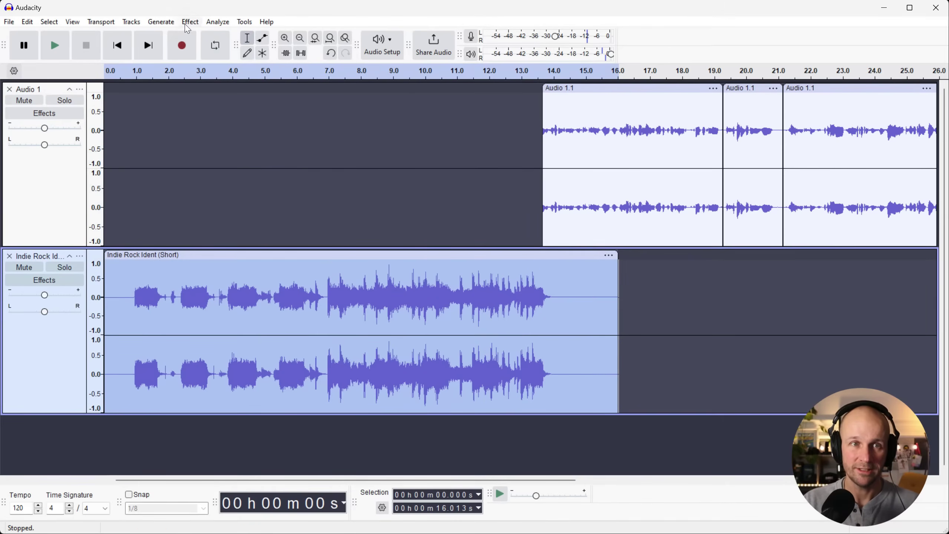
click(187, 26)
click(255, 112)
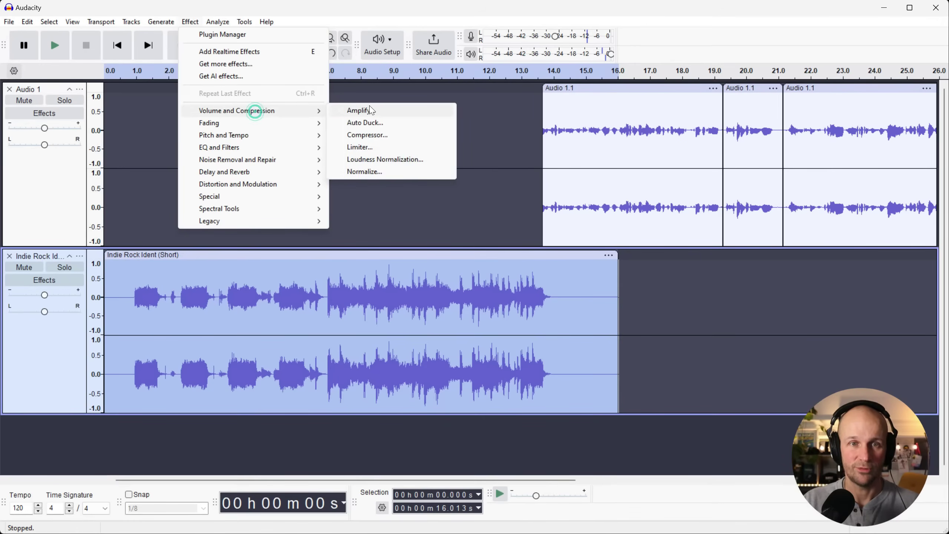
click(371, 109)
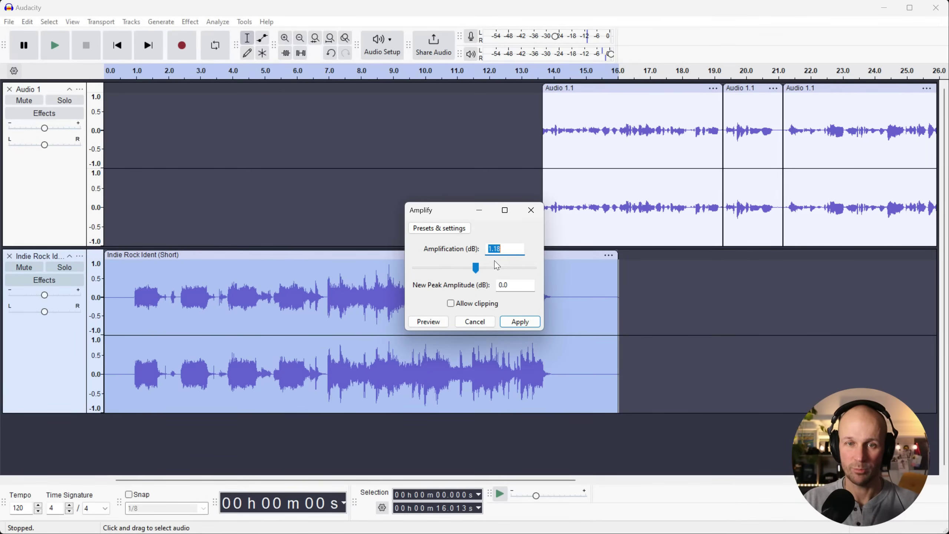
drag(475, 270, 472, 272)
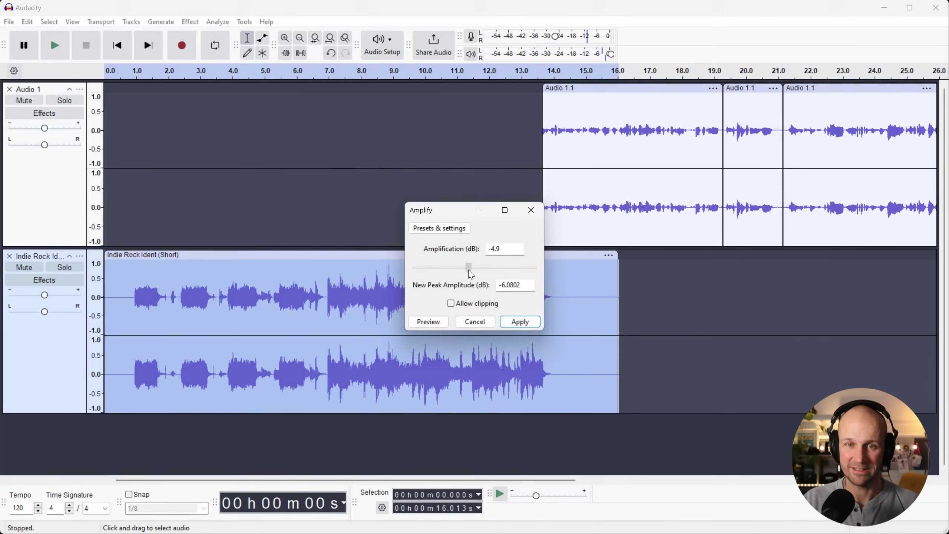
double_click(505, 248)
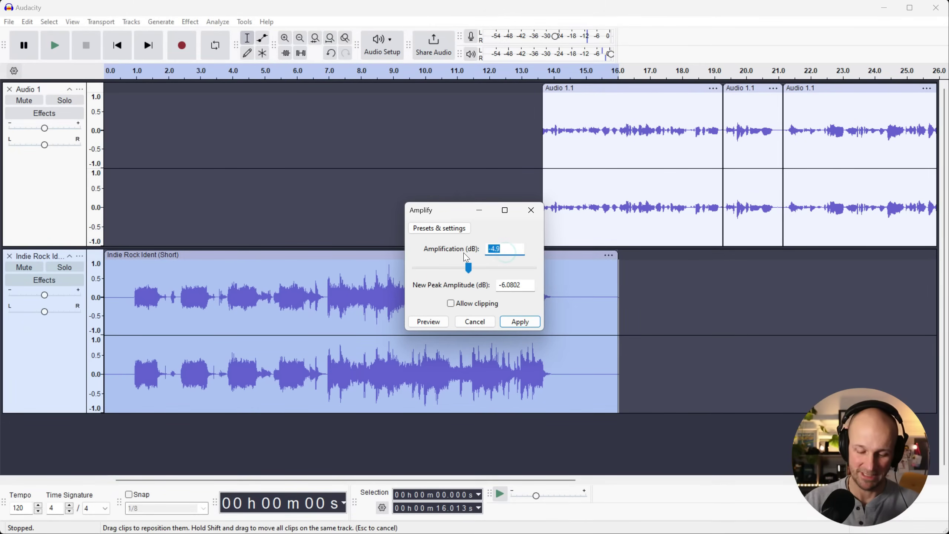
text(-5)
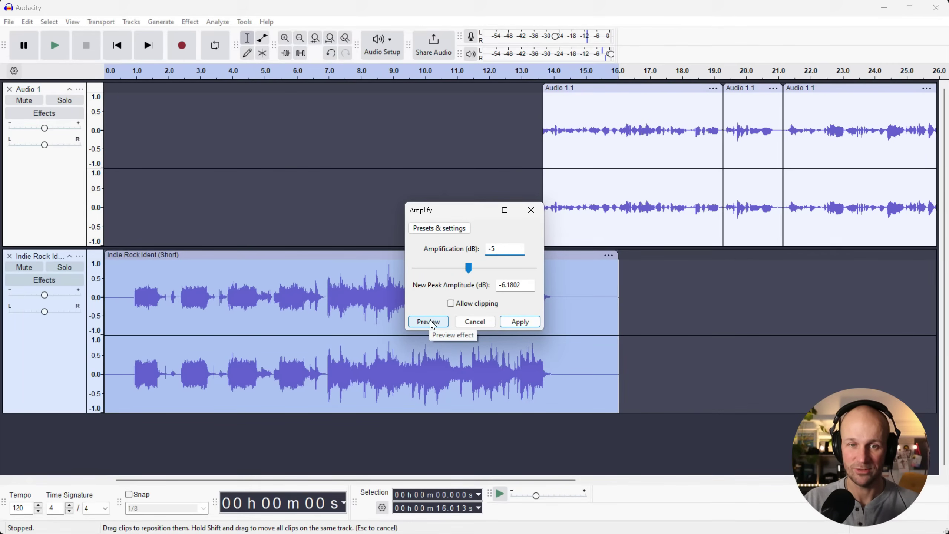
click(432, 323)
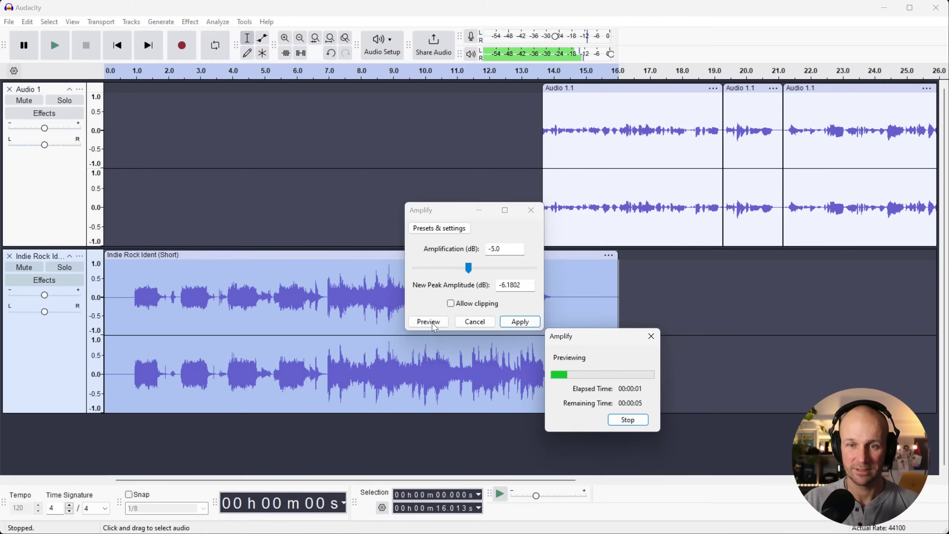
click(628, 419)
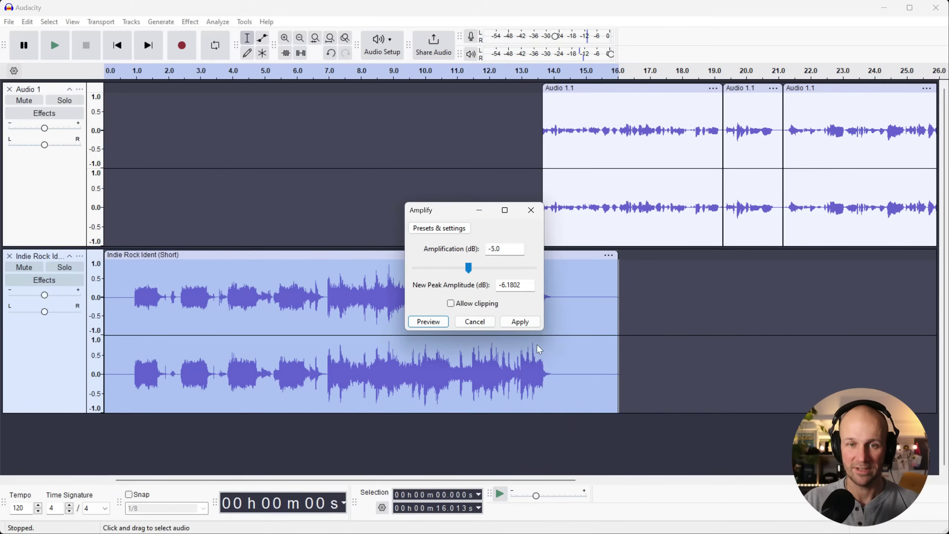
click(519, 322)
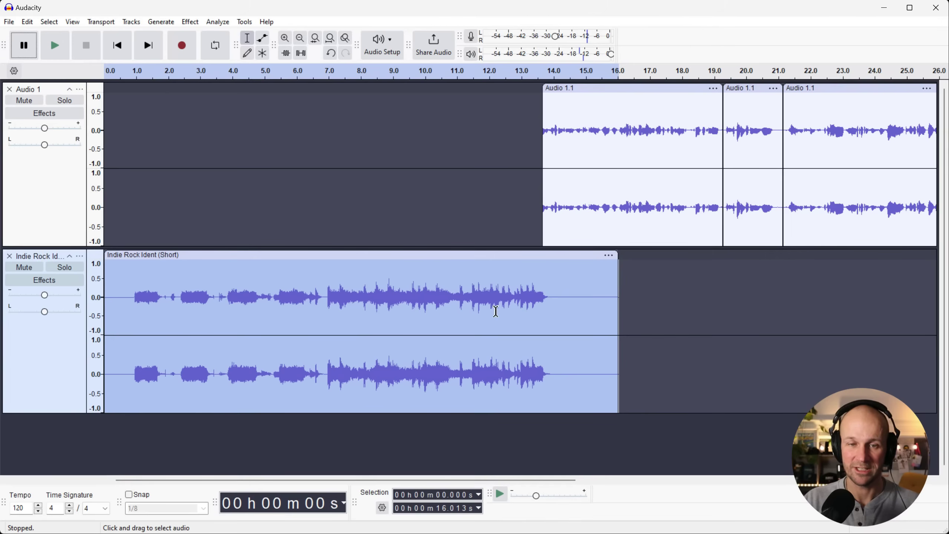
click(661, 292)
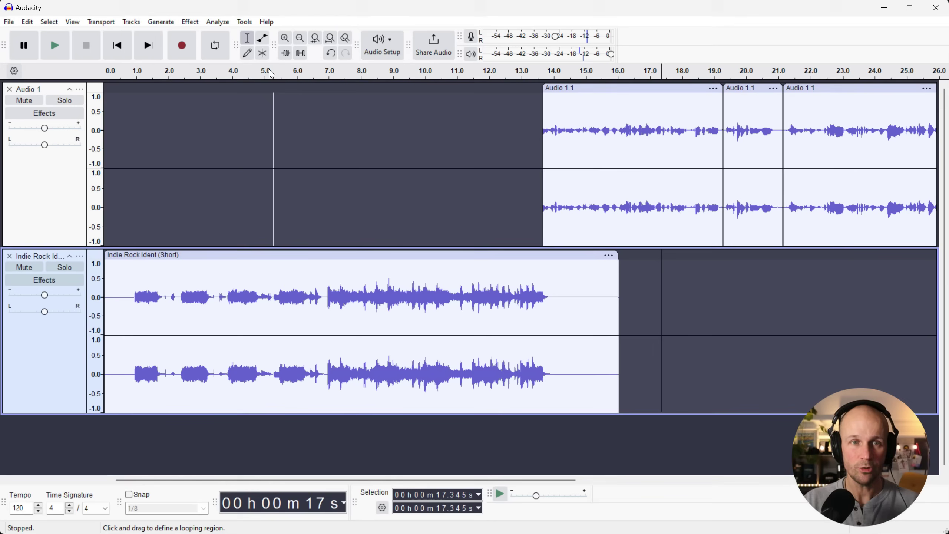
- With the Envelope tool, add points and fade the music down low toward its end
click(329, 256)
click(268, 37)
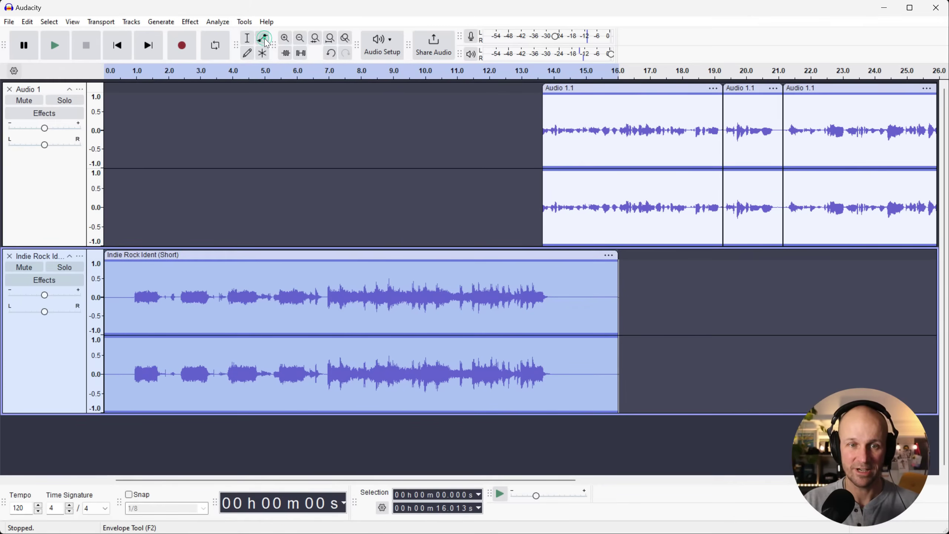
click(411, 201)
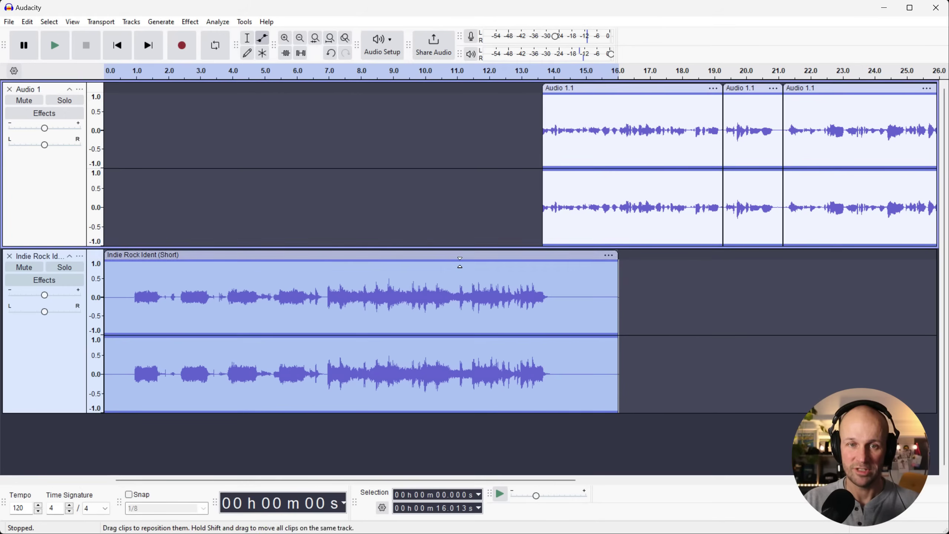
click(469, 254)
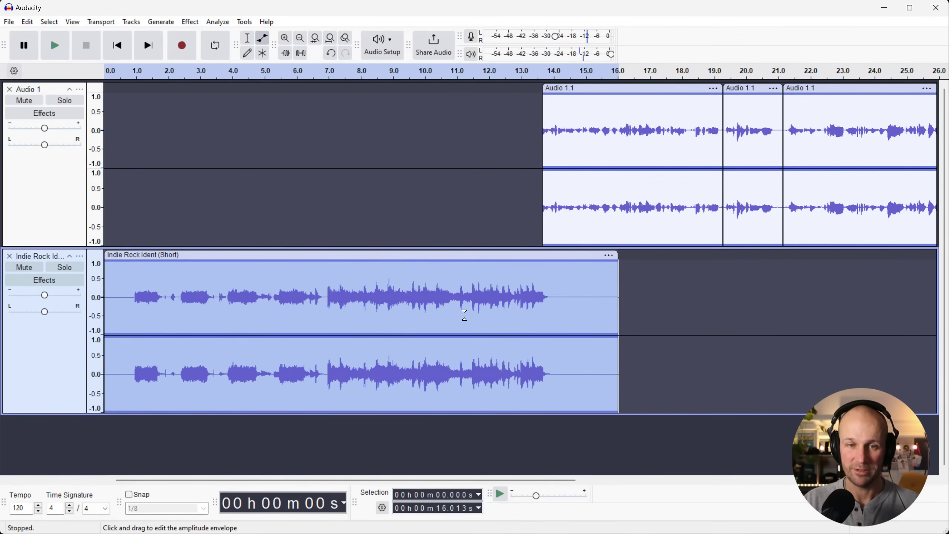
click(488, 261)
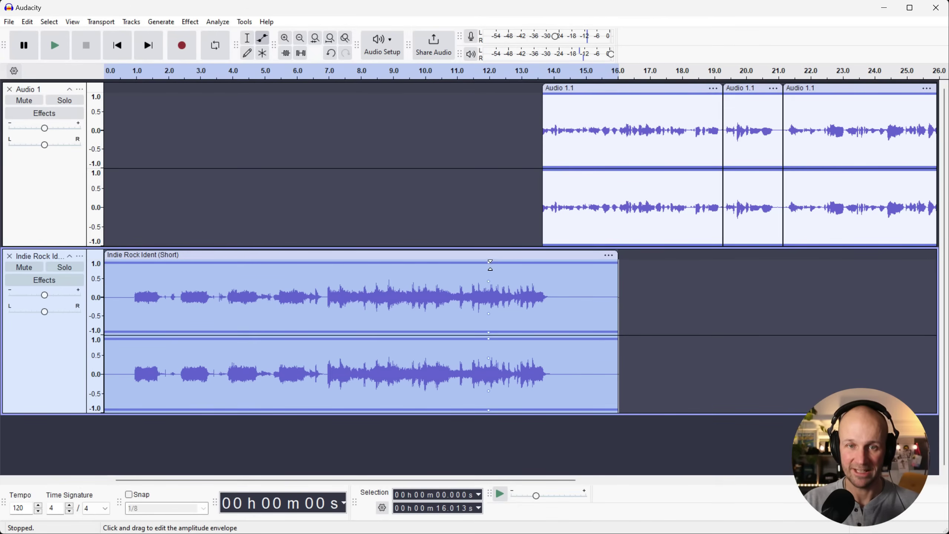
click(521, 263)
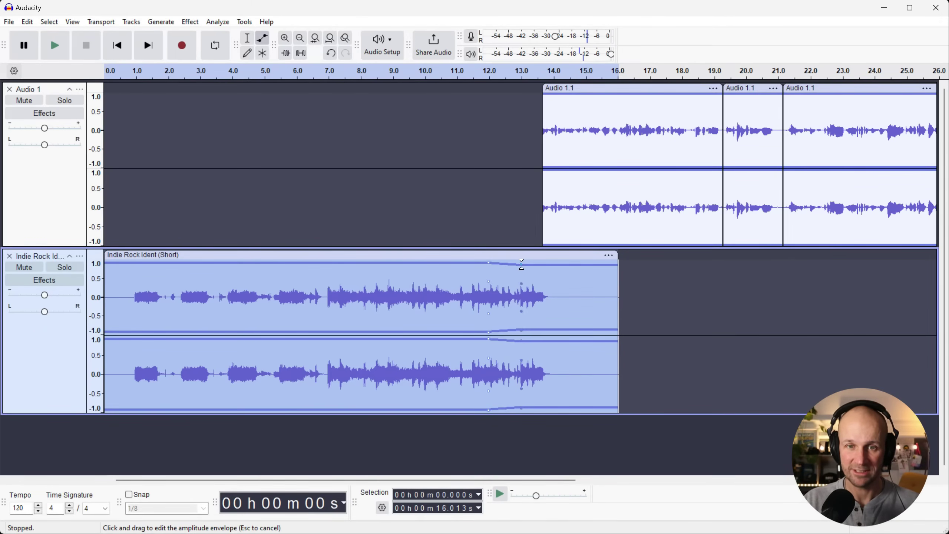
drag(522, 265, 437, 261)
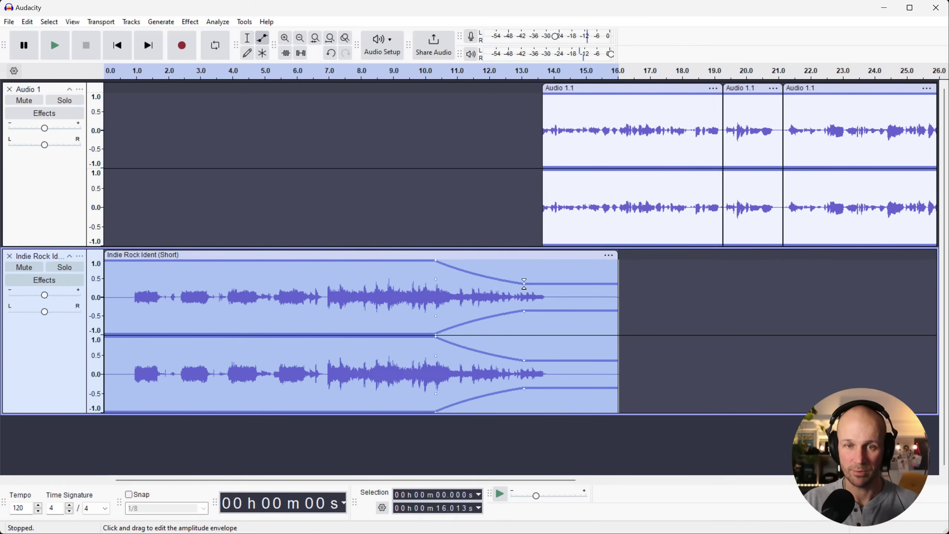
drag(524, 284, 519, 288)
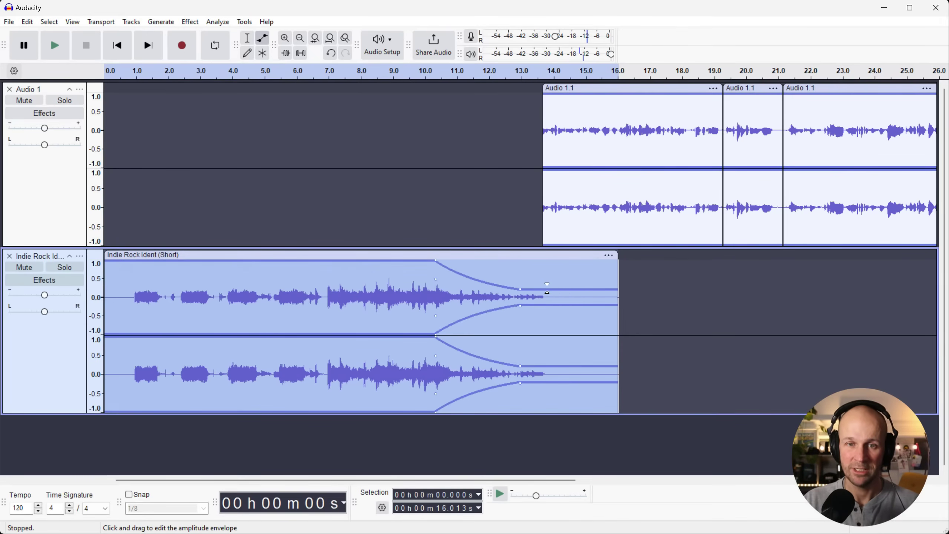
mouse_move(435, 260)
mouse_down()
mouse_move(328, 262)
mouse_move(434, 261)
mouse_up()
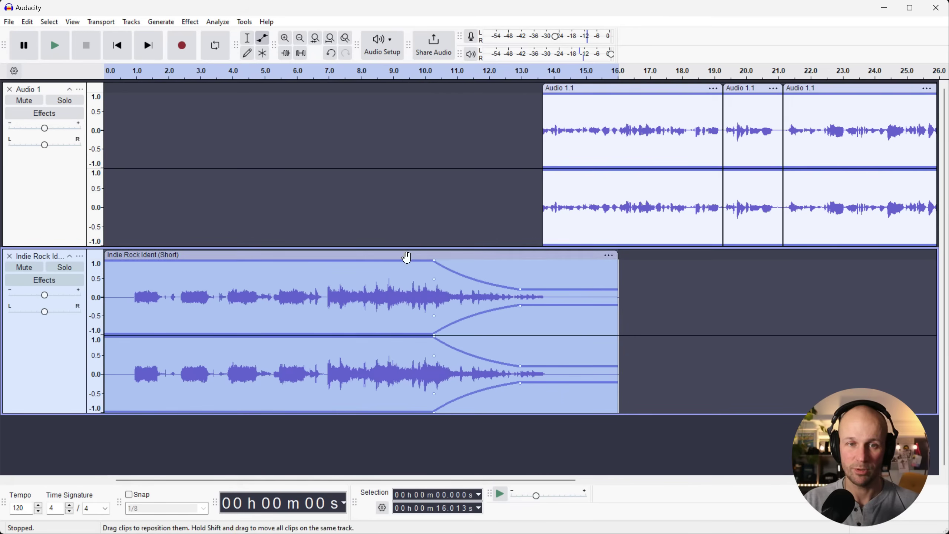
- Add envelope points earlier in the music and shape them into dips and a peak
click(380, 262)
click(344, 262)
click(264, 263)
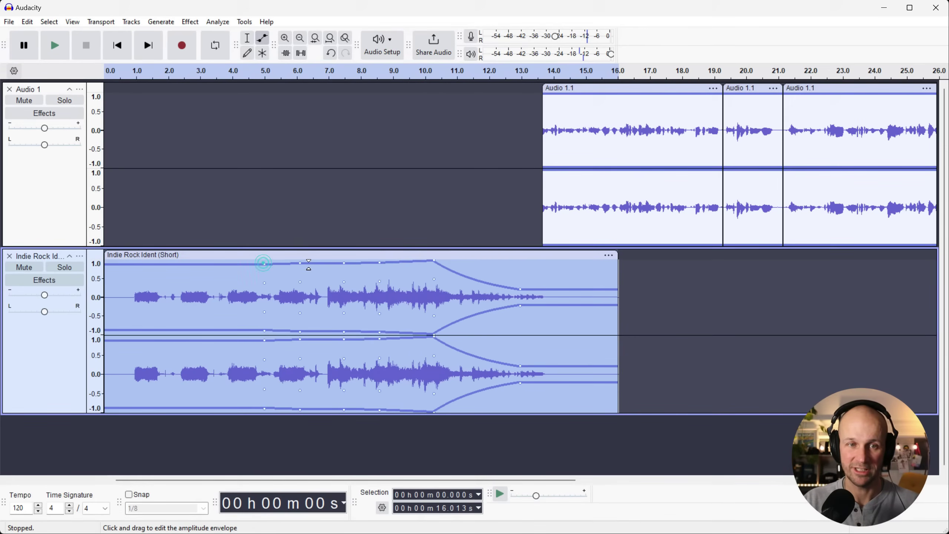
drag(302, 263, 212, 270)
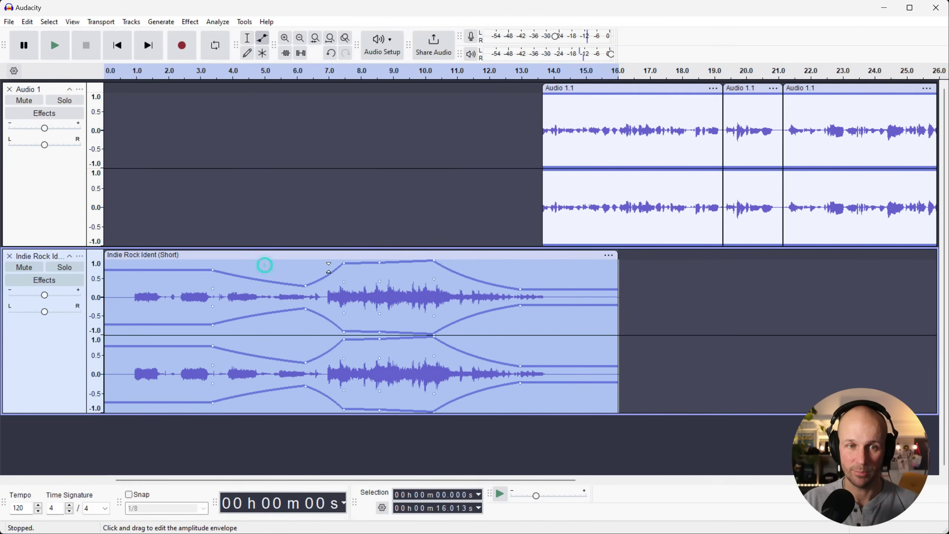
drag(344, 263, 305, 265)
drag(381, 263, 393, 293)
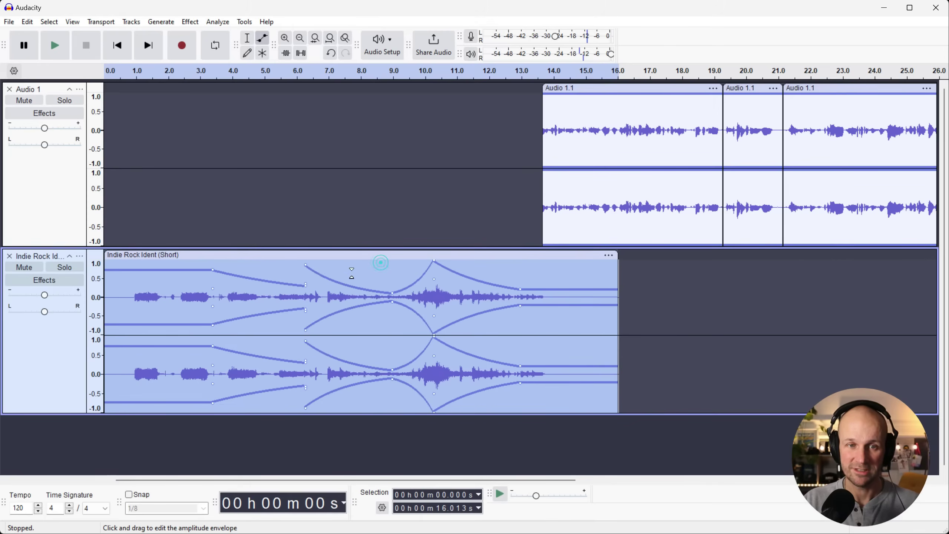
drag(305, 264, 344, 266)
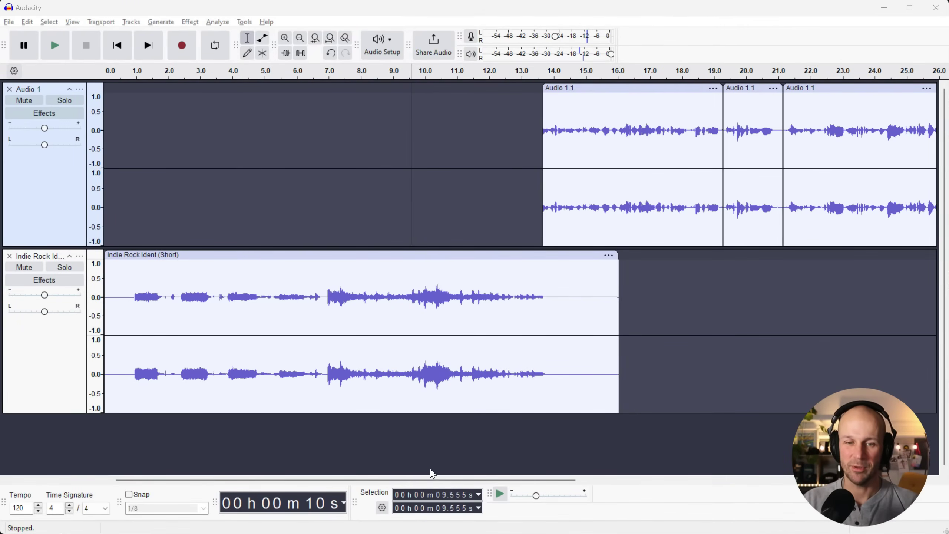
drag(288, 480, 466, 483)
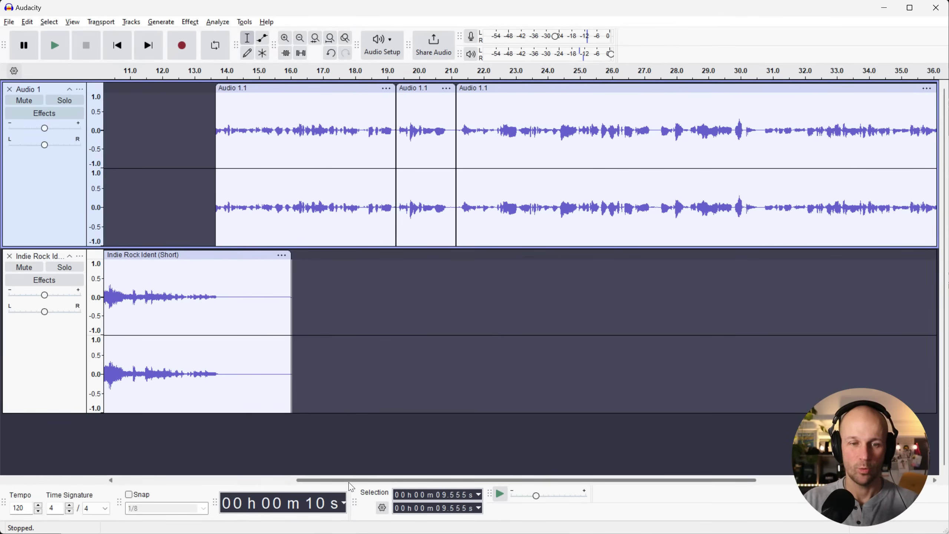
drag(351, 482, 188, 482)
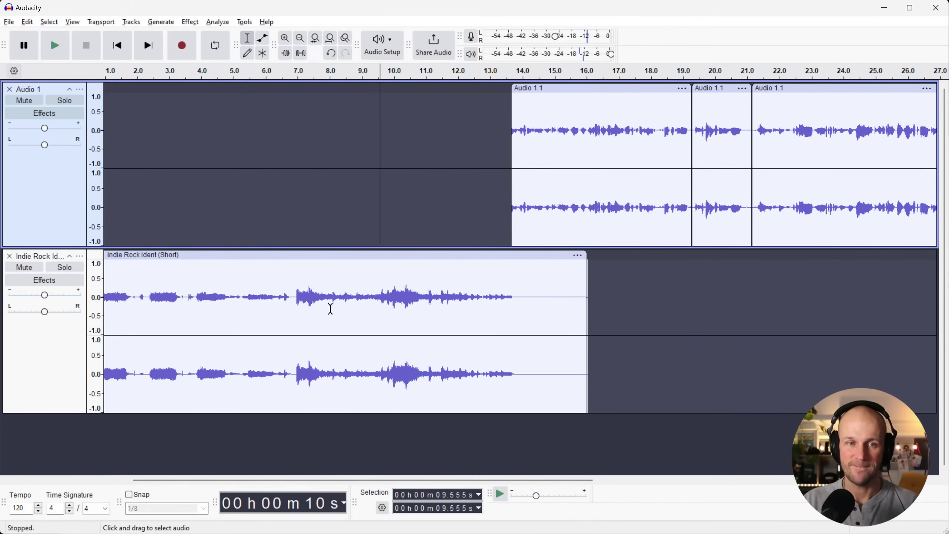
drag(390, 481, 565, 488)
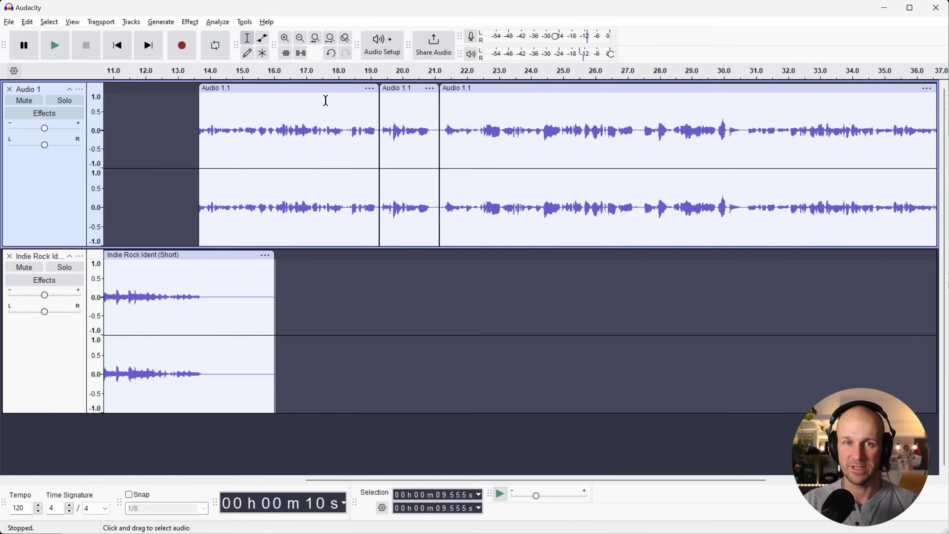
- Normalize the entire Audio 1 voice track to a -1.0 dB peak with the Normalize effect
click(294, 88)
click(478, 88)
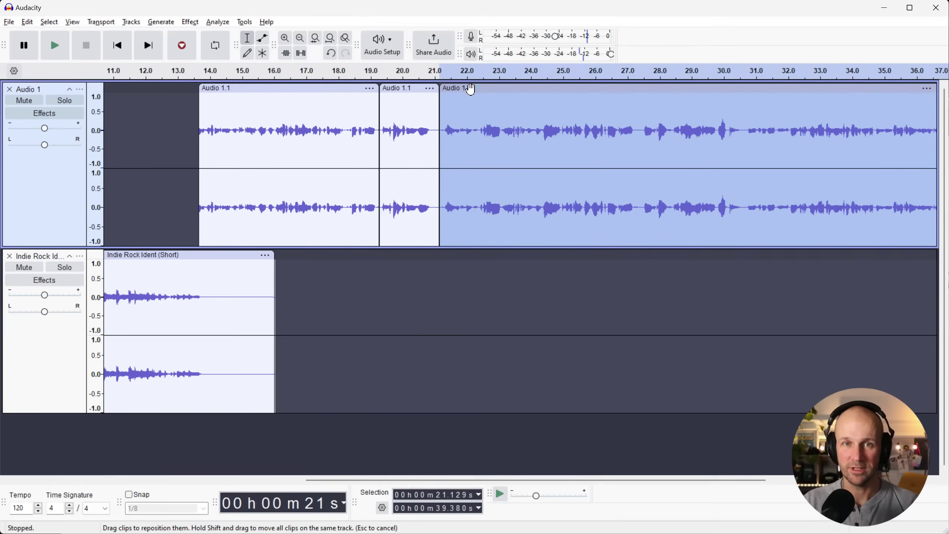
drag(188, 113, 628, 183)
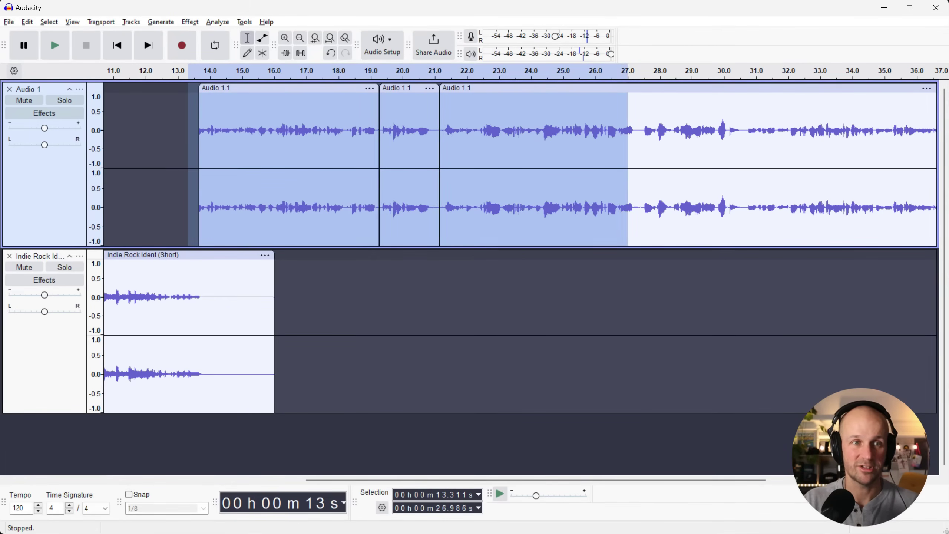
click(34, 172)
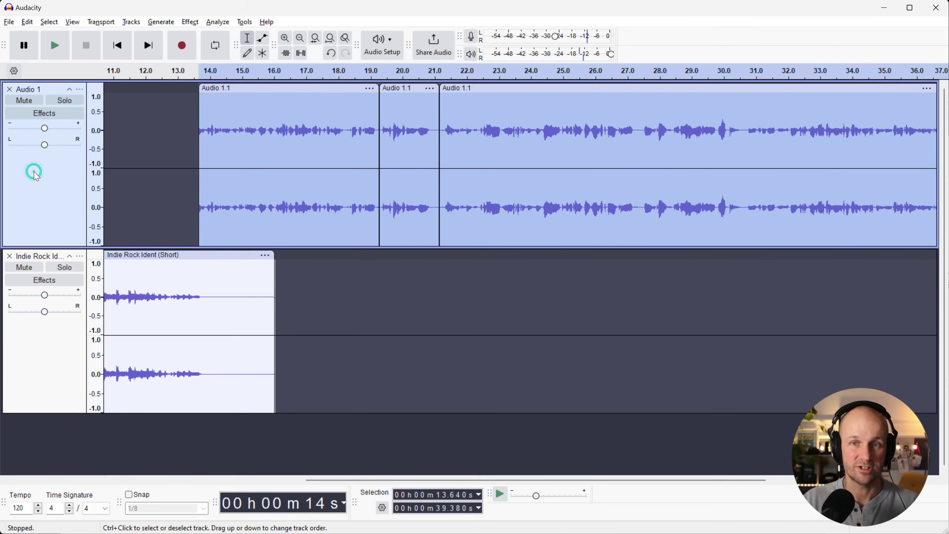
click(190, 23)
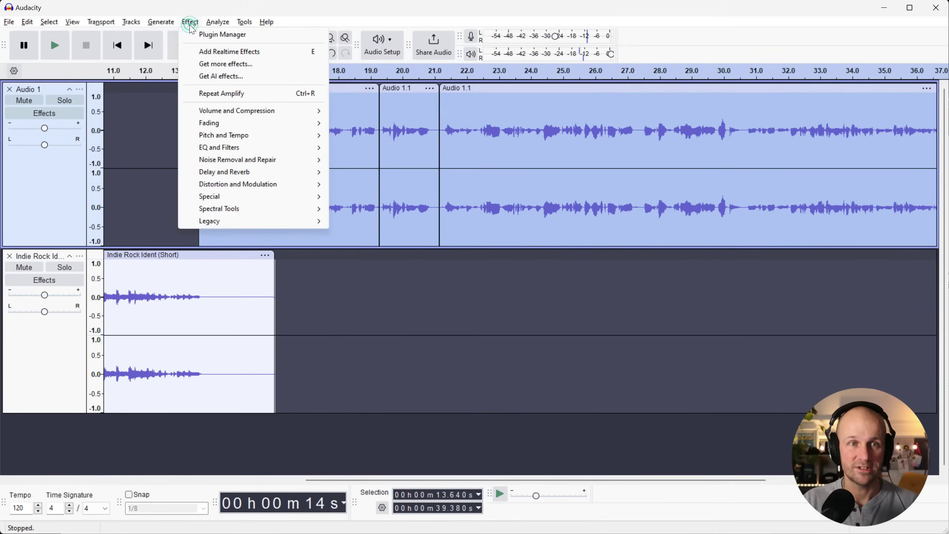
click(251, 111)
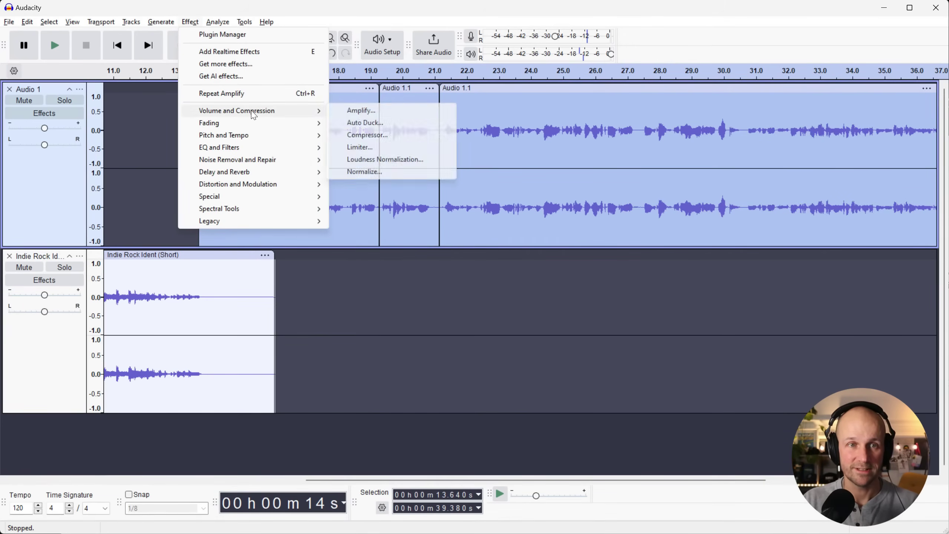
click(376, 174)
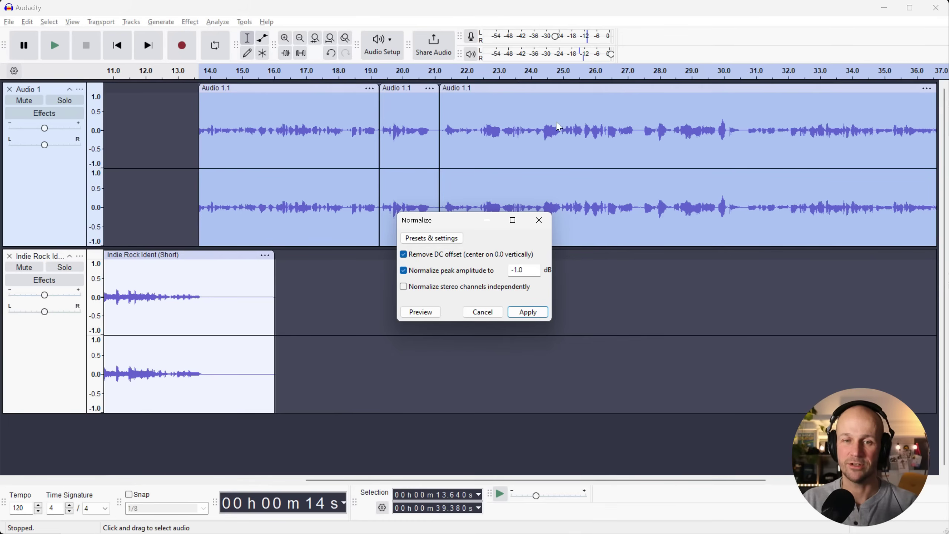
click(527, 312)
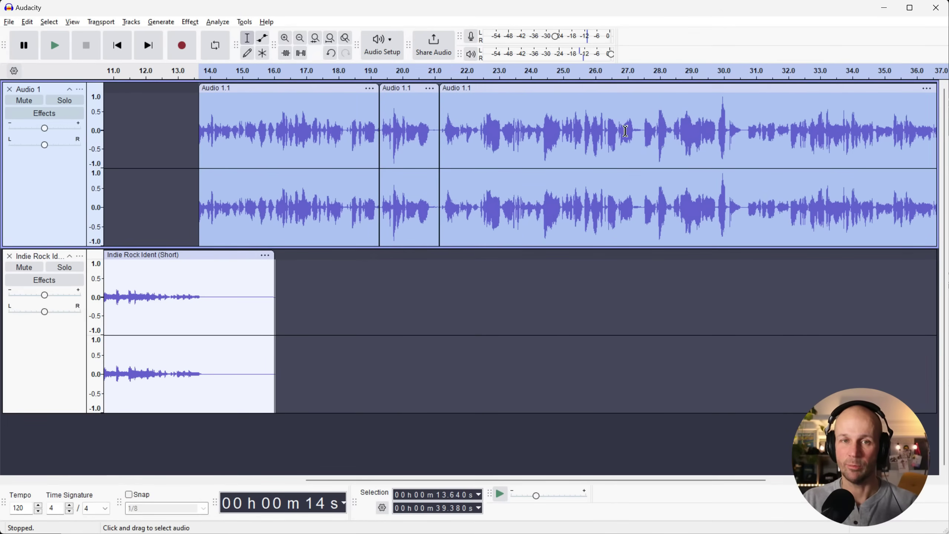
click(570, 124)
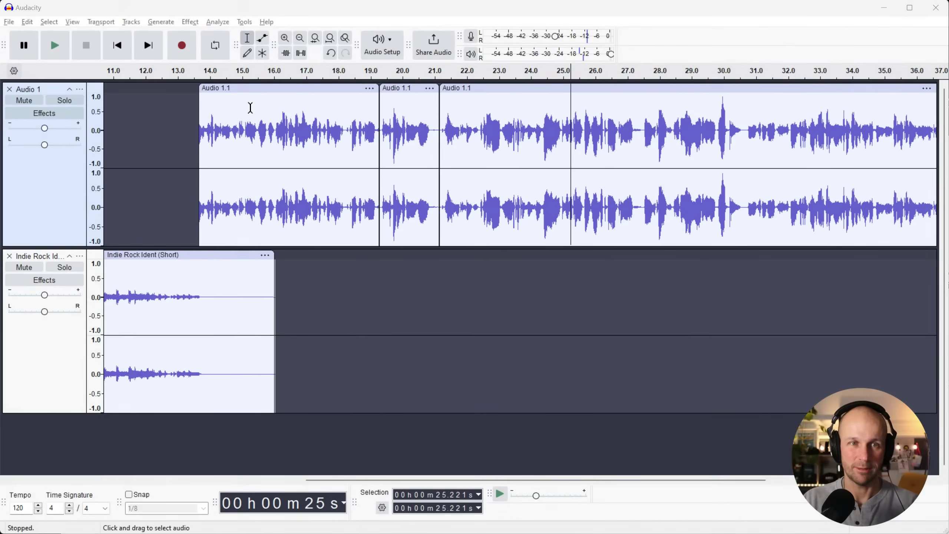
- Fade in the opening of the first voice clip, roughly 13.6 to 15.3 seconds
drag(250, 108, 199, 108)
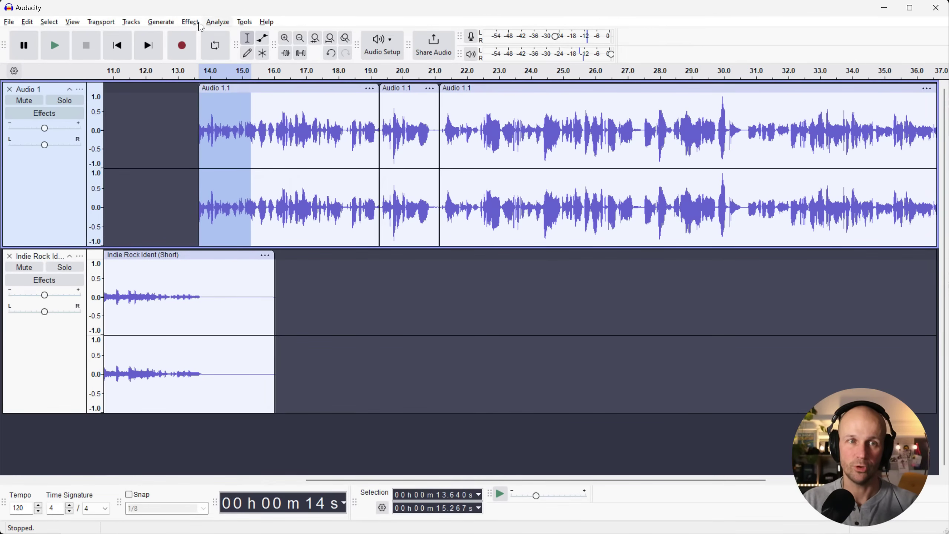
click(157, 23)
mouse_move(192, 26)
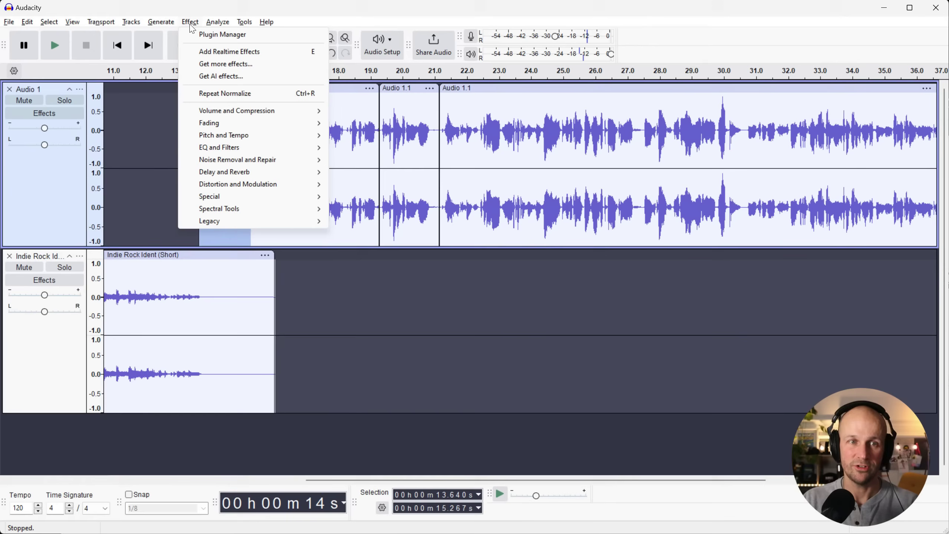
mouse_move(234, 124)
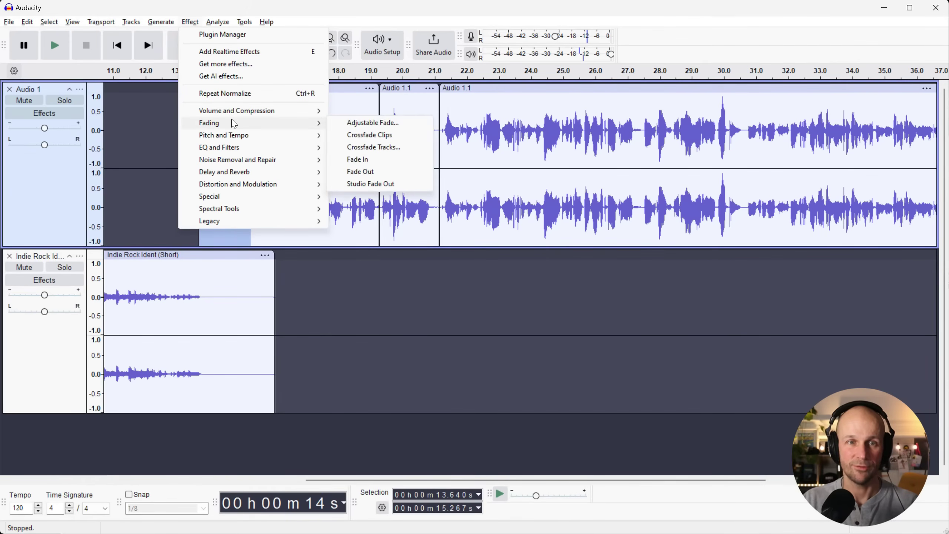
click(366, 164)
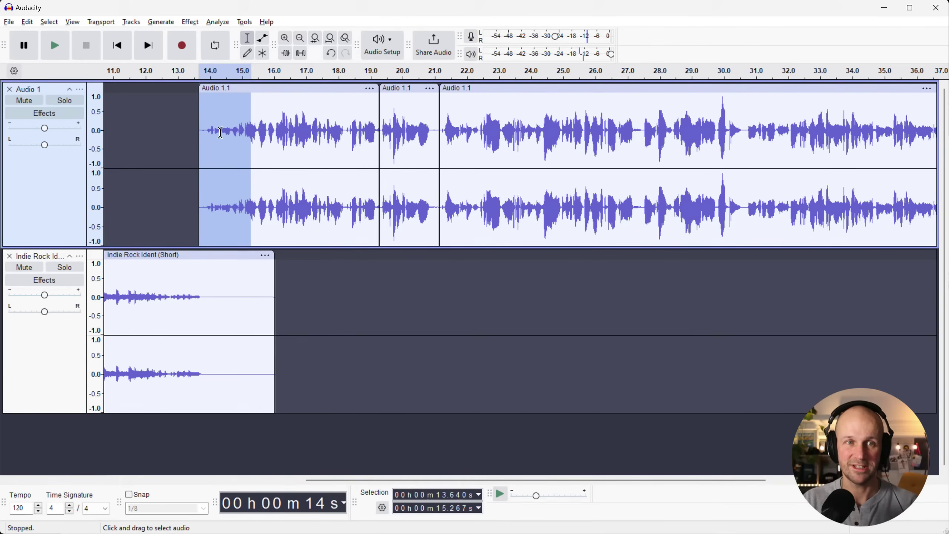
- Play from just before the voice to hear the fade-in, then stop
click(182, 118)
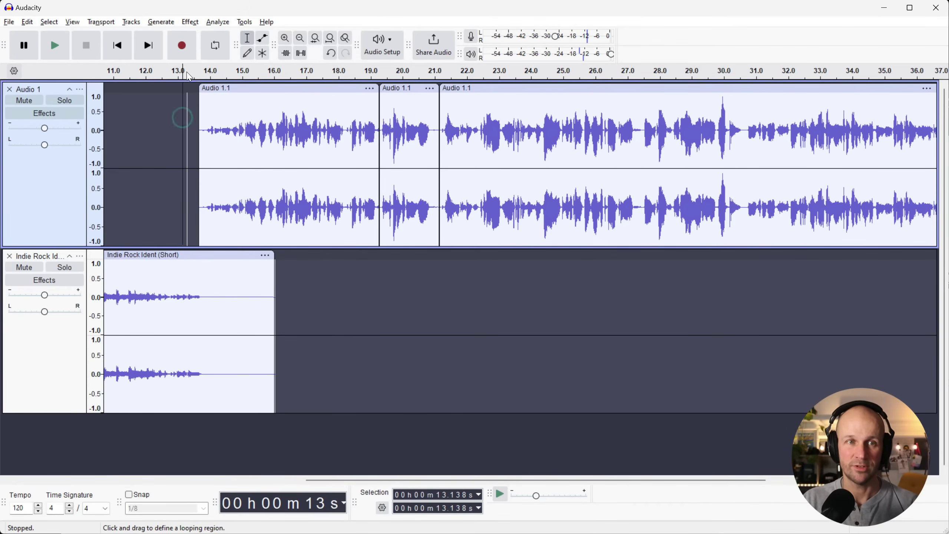
key(space)
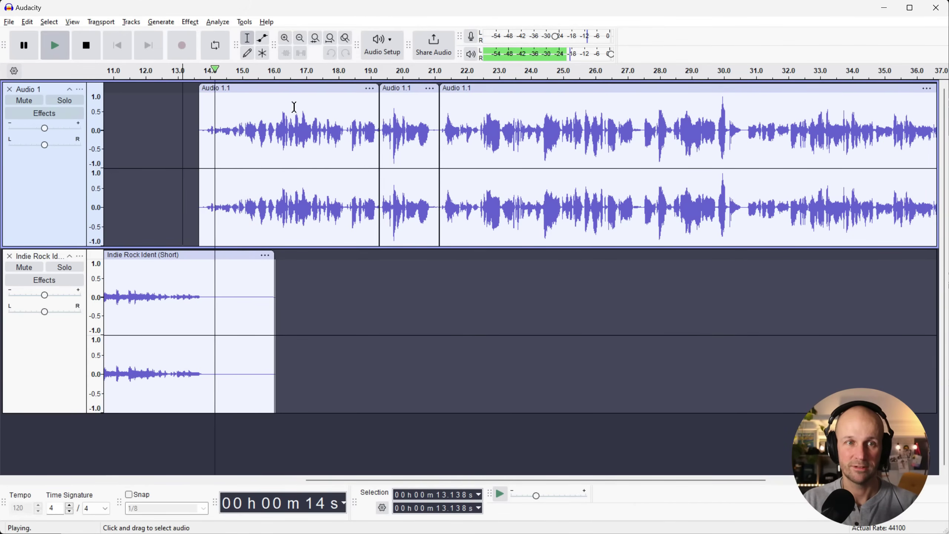
key(space)
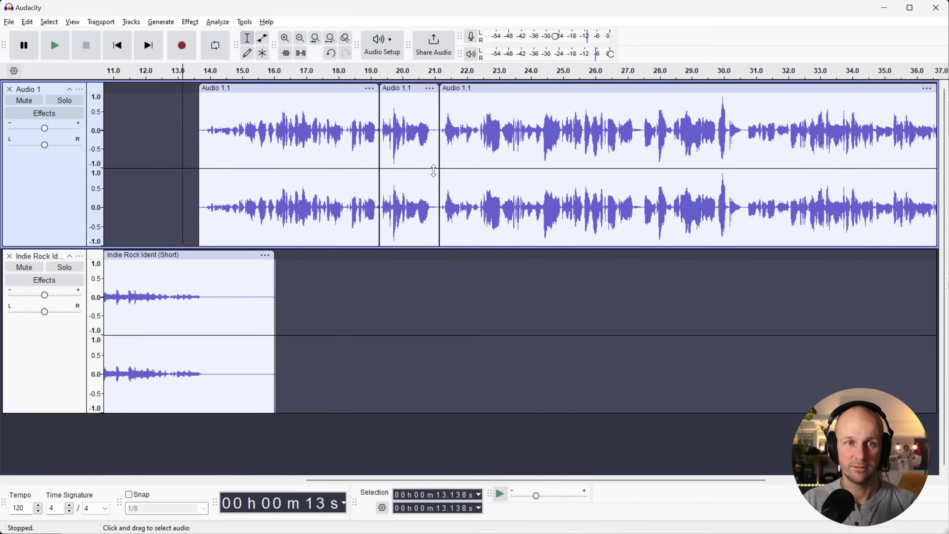
- Apply Fade Out to the last stretch of Audio 1, roughly 37.4–39.4 s
drag(405, 483, 569, 483)
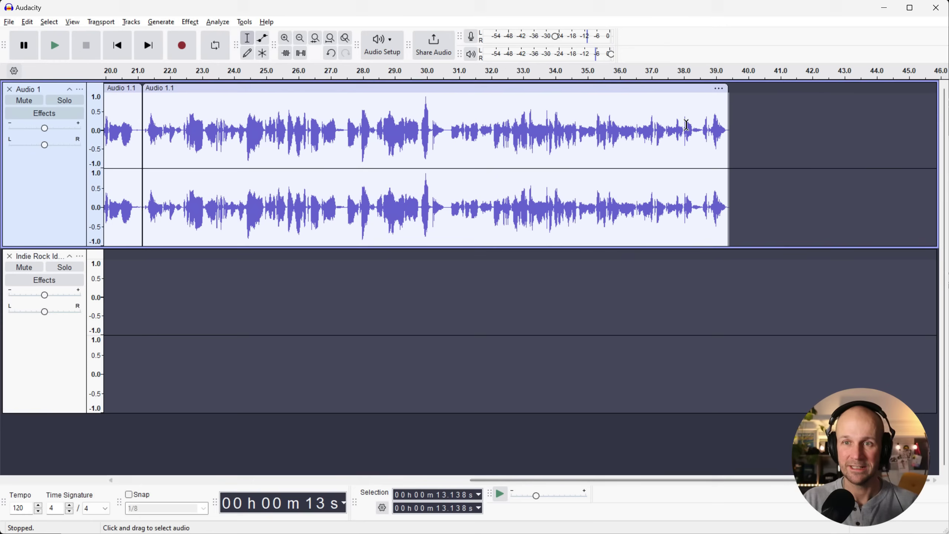
drag(661, 117, 728, 118)
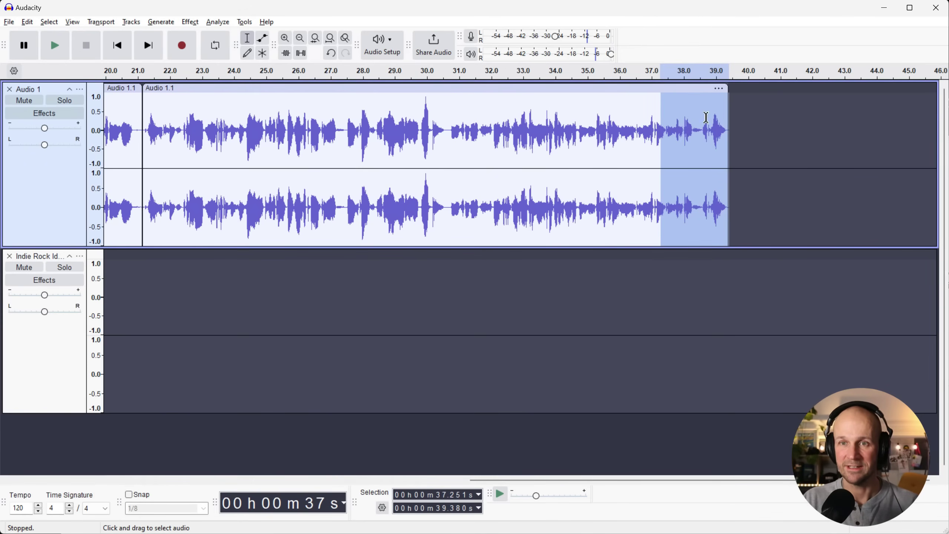
mouse_move(662, 104)
mouse_down()
mouse_move(682, 105)
mouse_move(667, 106)
mouse_up()
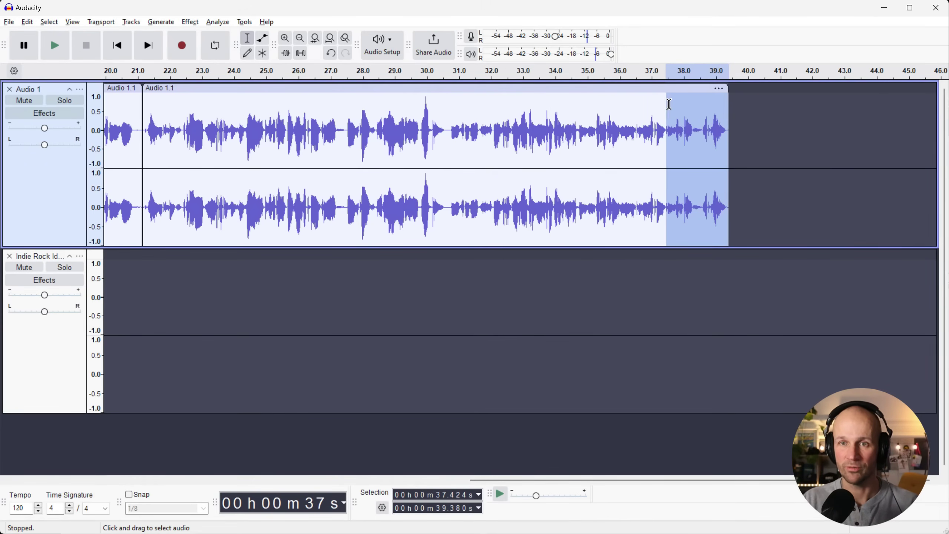
click(191, 21)
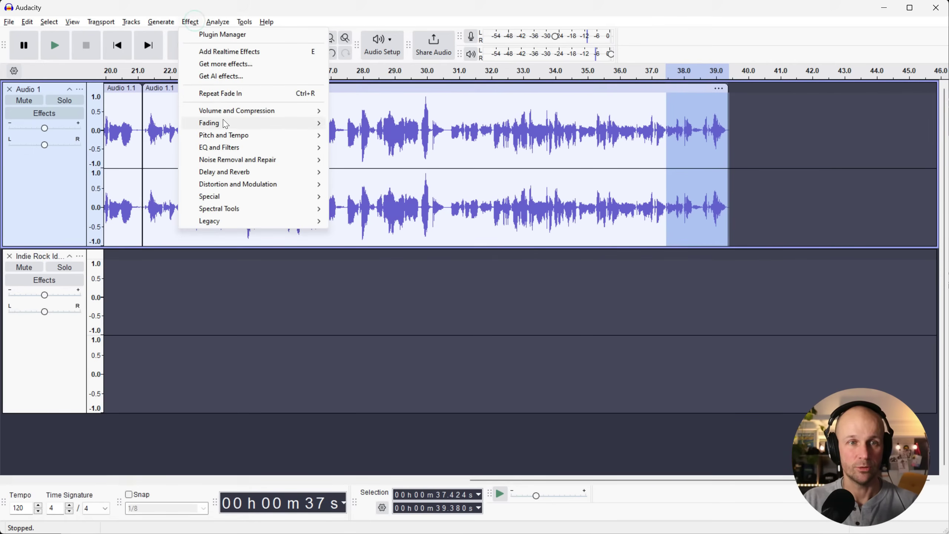
mouse_move(225, 123)
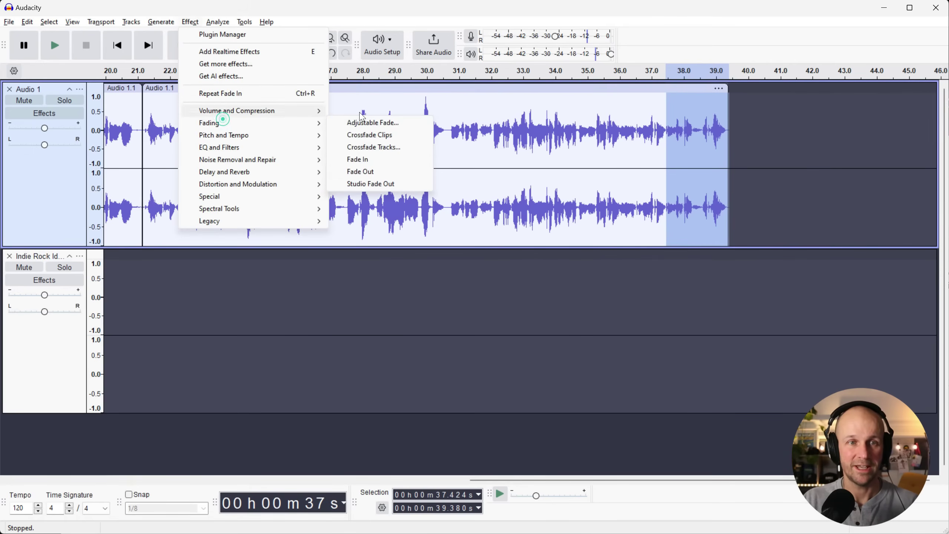
click(372, 173)
click(740, 126)
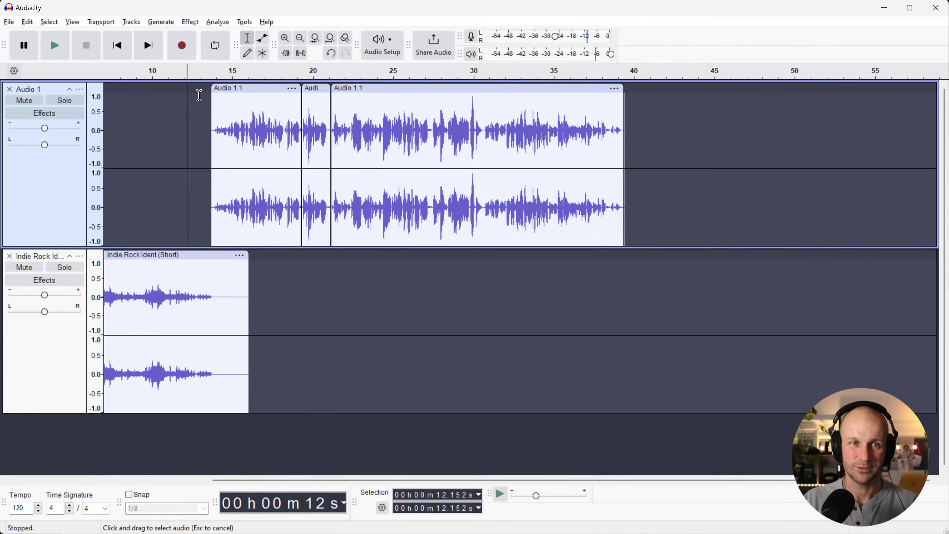
drag(199, 96, 647, 123)
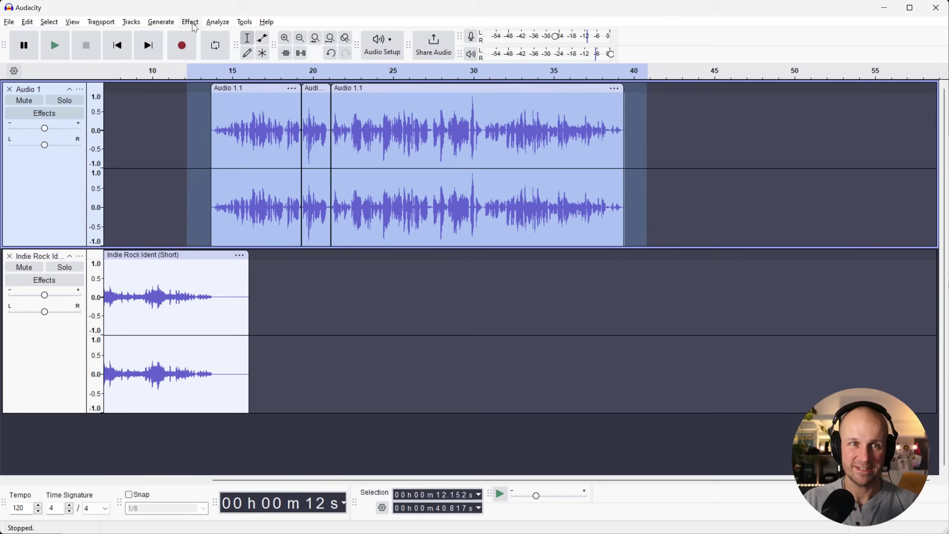
click(190, 23)
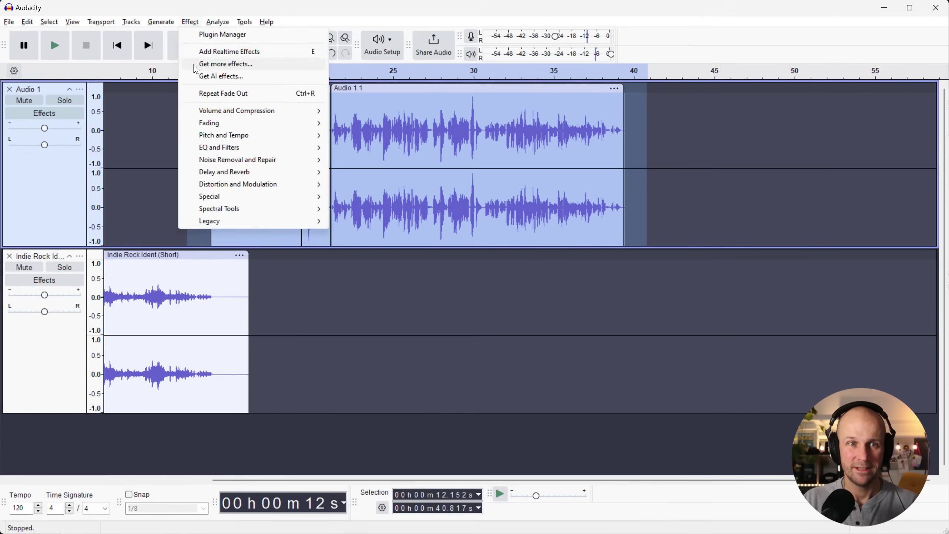
mouse_move(267, 164)
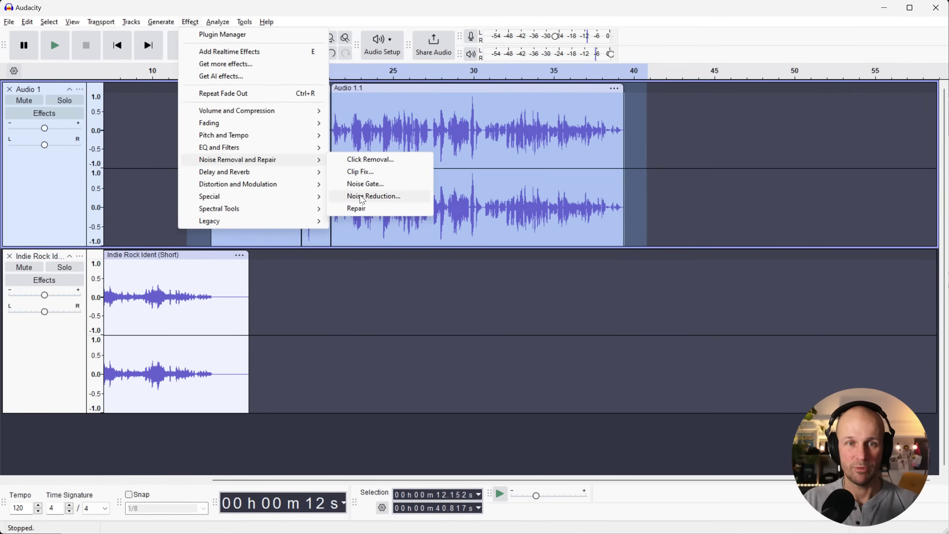
click(382, 199)
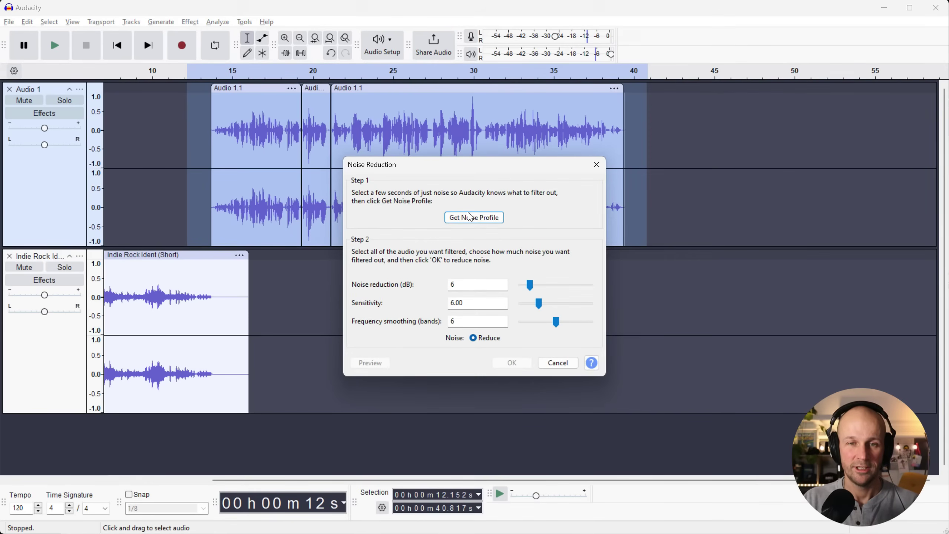
click(559, 363)
click(563, 160)
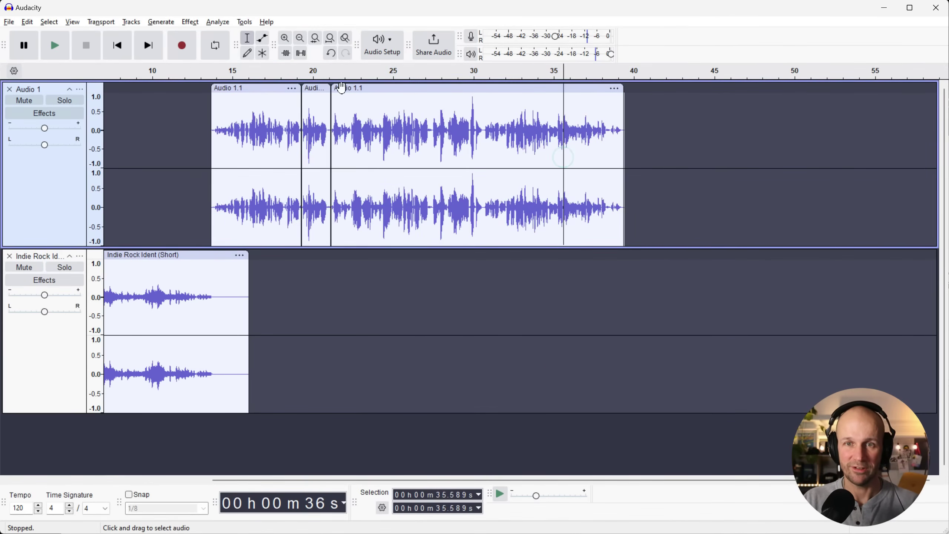
- Select the silent gap at 30.5–30.7 s and capture it as the Noise Reduction profile
click(286, 40)
click(286, 40)
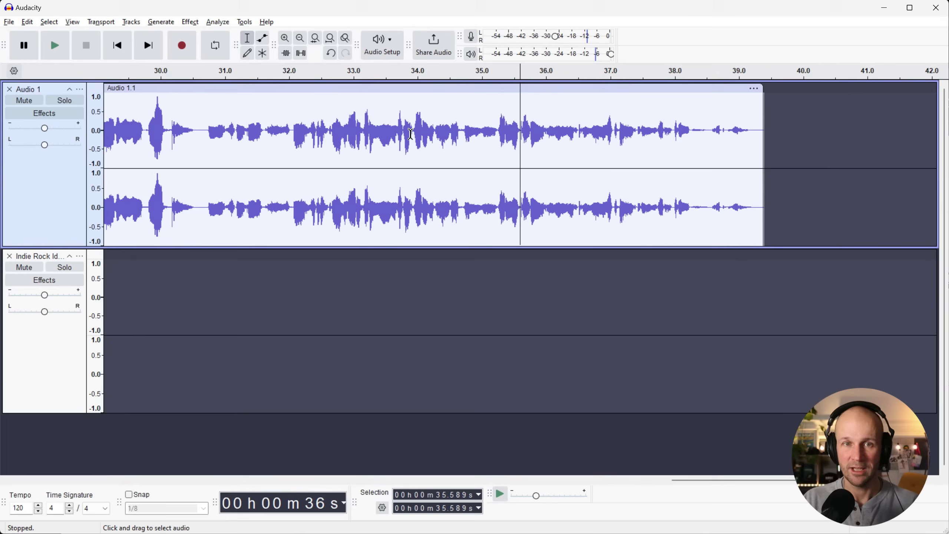
drag(194, 134, 207, 134)
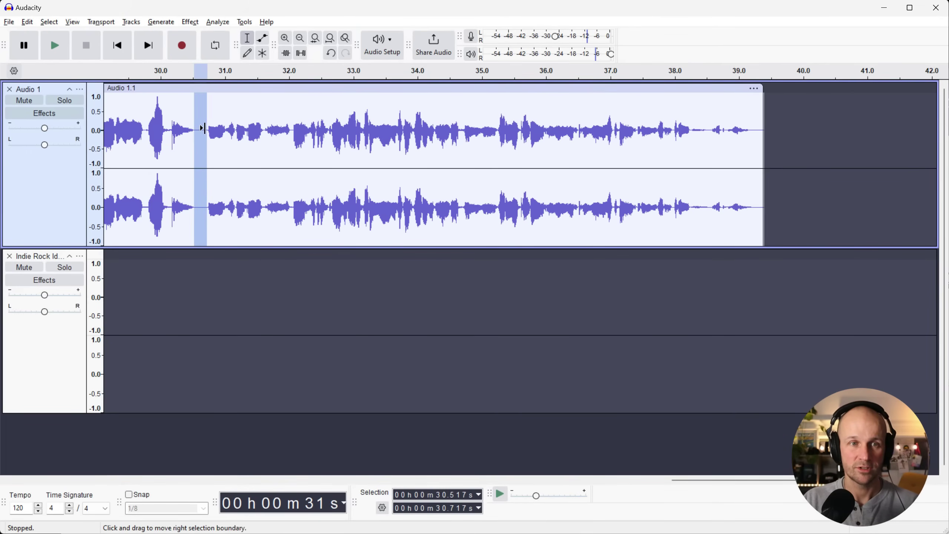
click(721, 145)
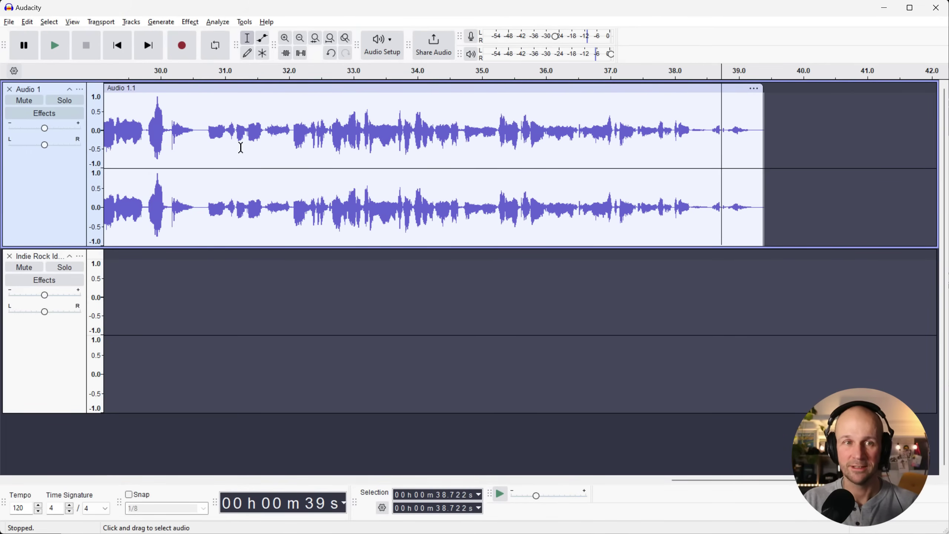
drag(193, 143, 207, 145)
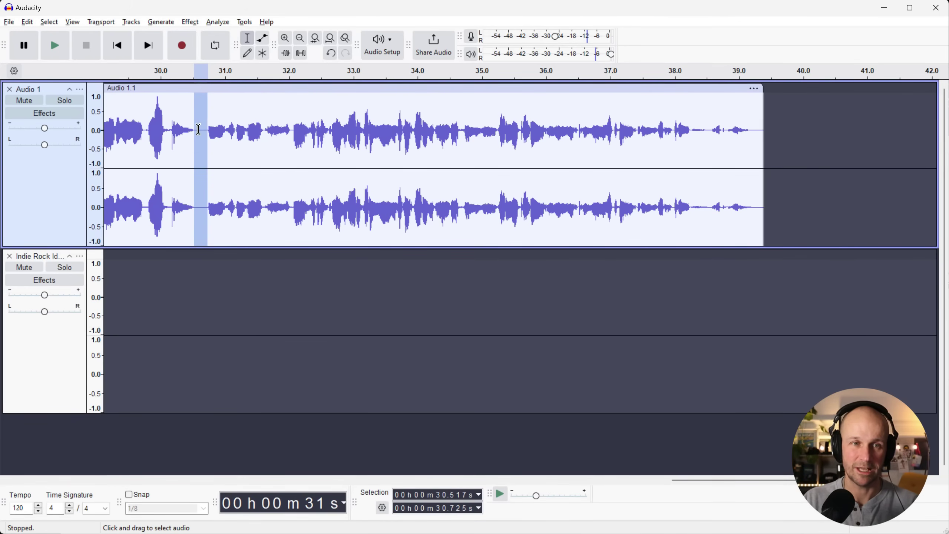
click(190, 22)
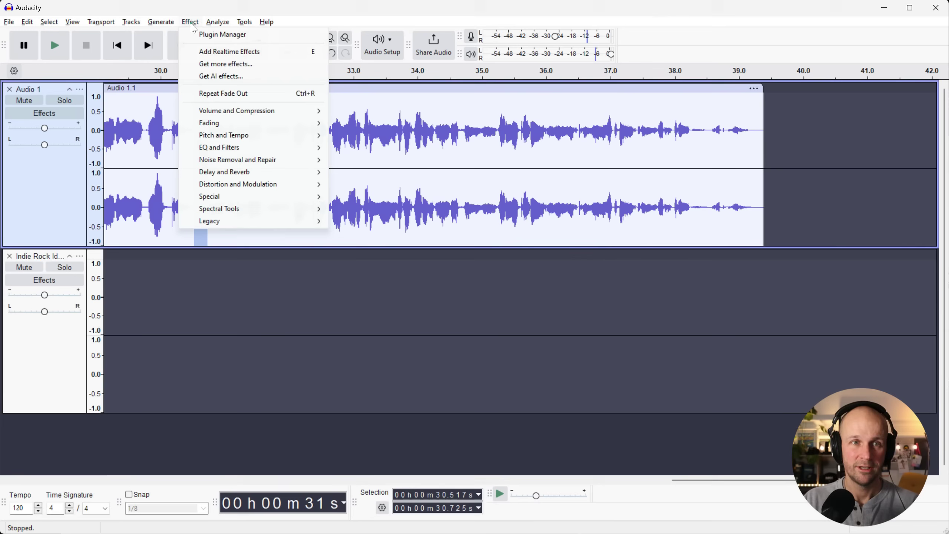
click(225, 161)
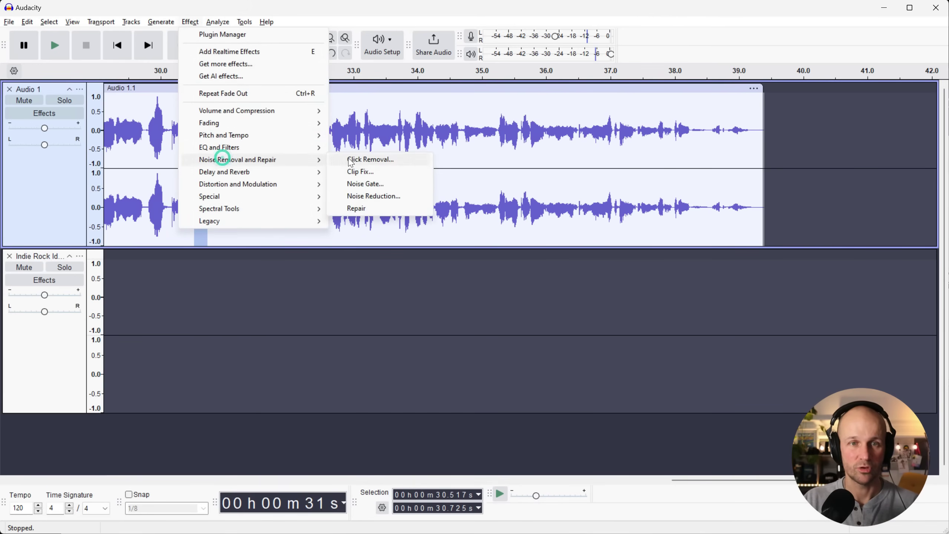
click(370, 196)
click(462, 218)
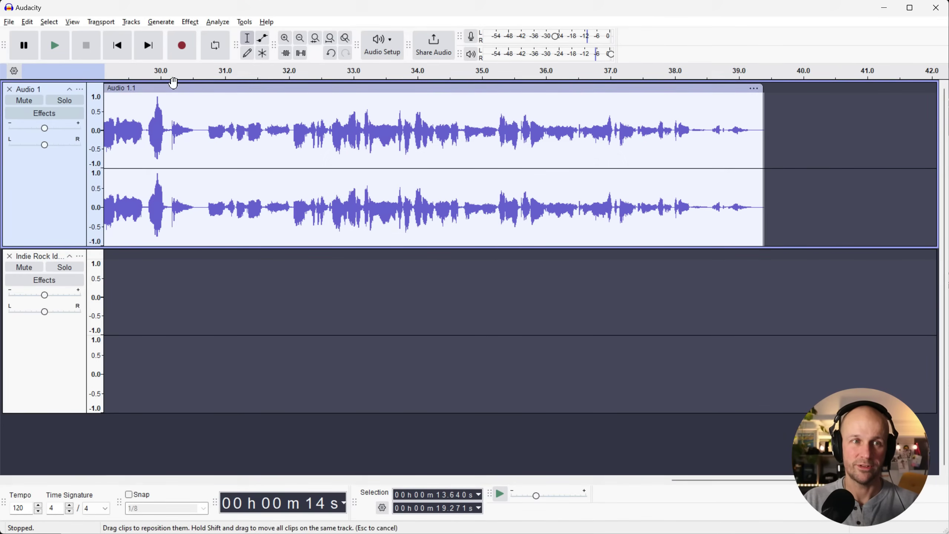
- Apply Noise Reduction to the whole voice recording with 24 dB reduction and sensitivity 14
click(300, 38)
click(300, 38)
click(123, 128)
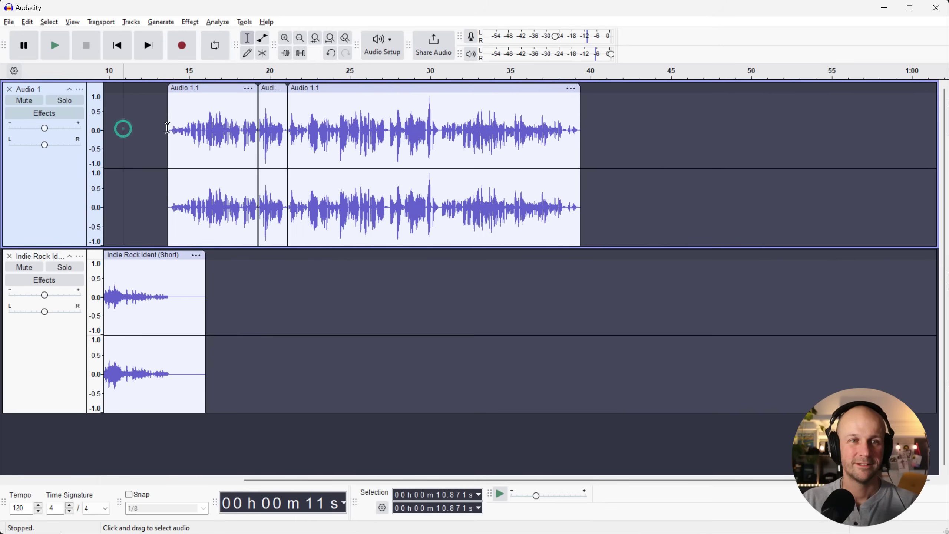
drag(149, 119, 596, 94)
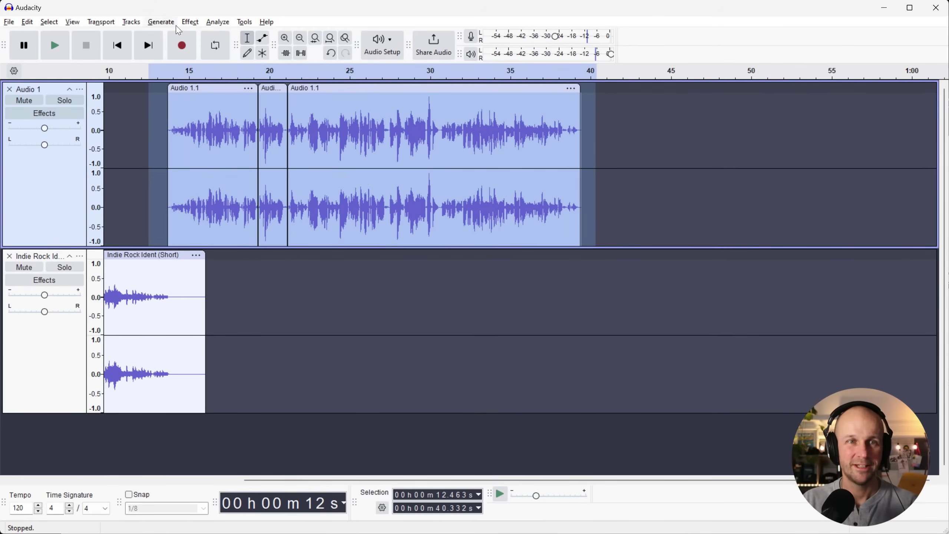
click(190, 22)
mouse_move(251, 167)
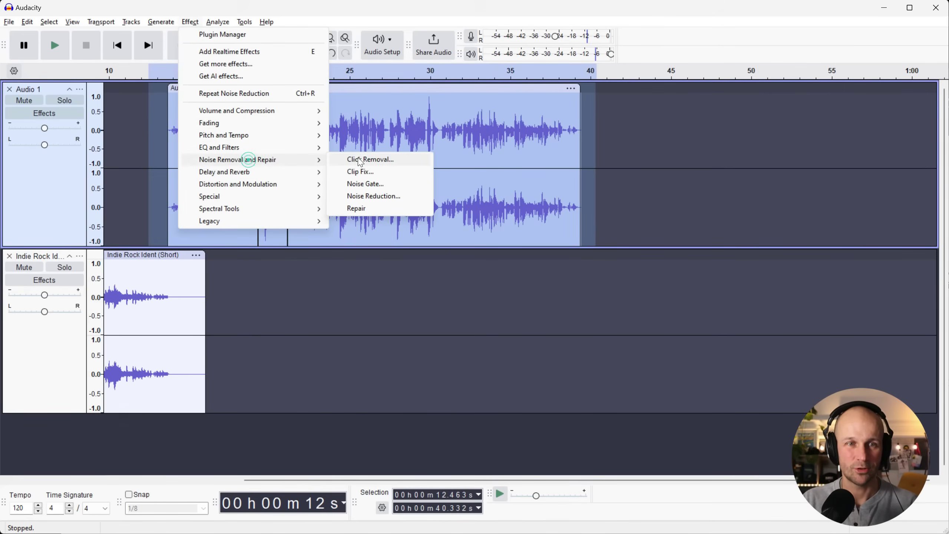
click(371, 197)
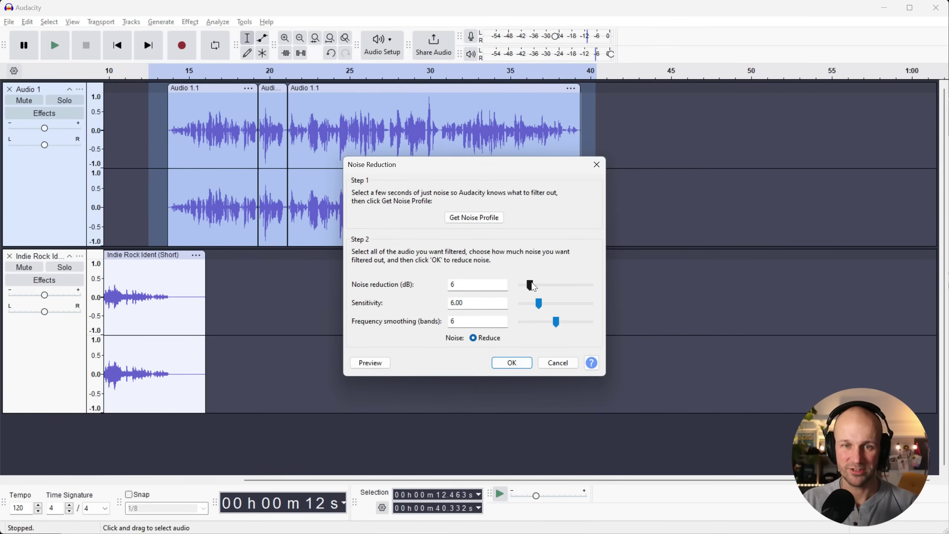
drag(531, 285, 560, 293)
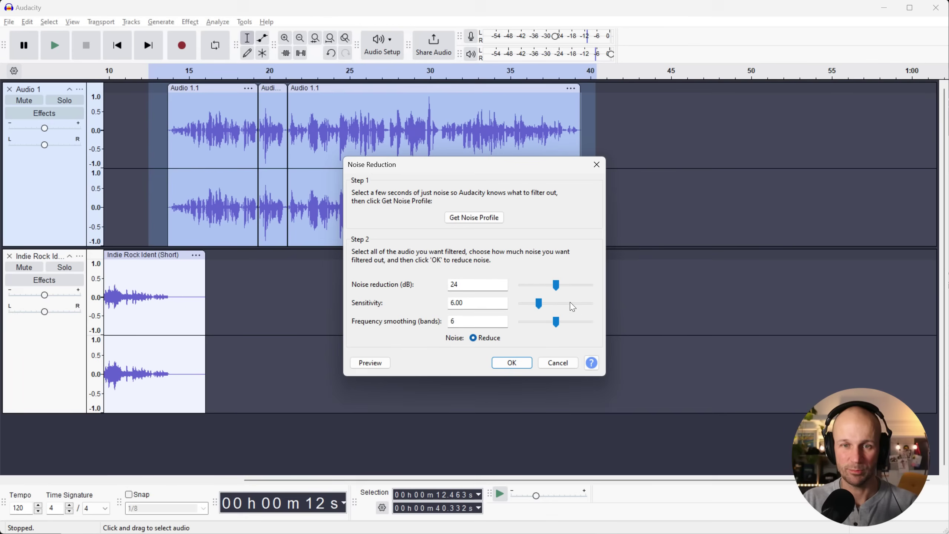
click(556, 288)
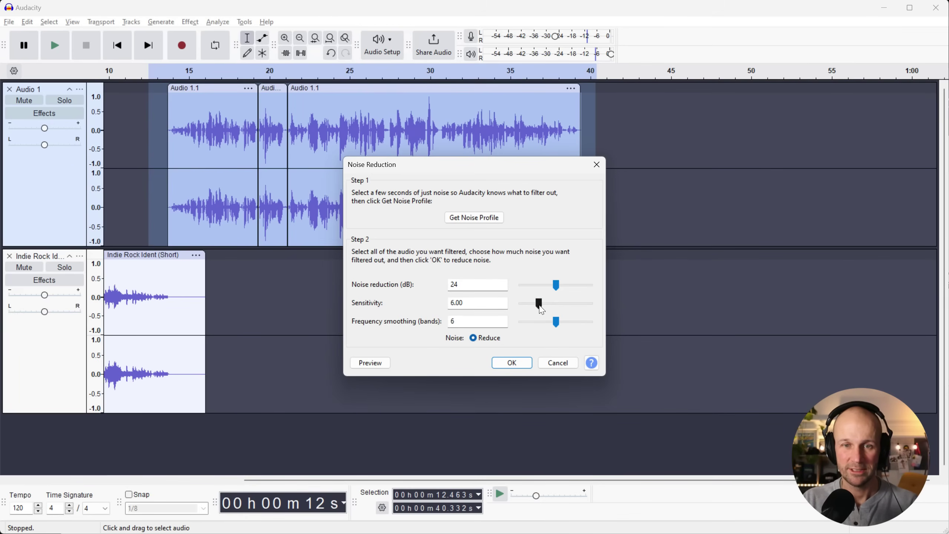
drag(538, 304, 566, 308)
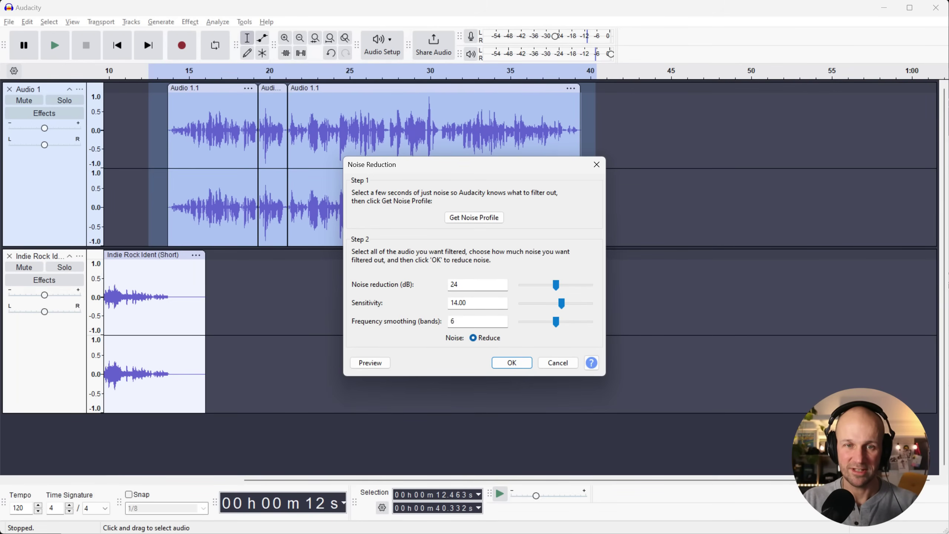
click(513, 363)
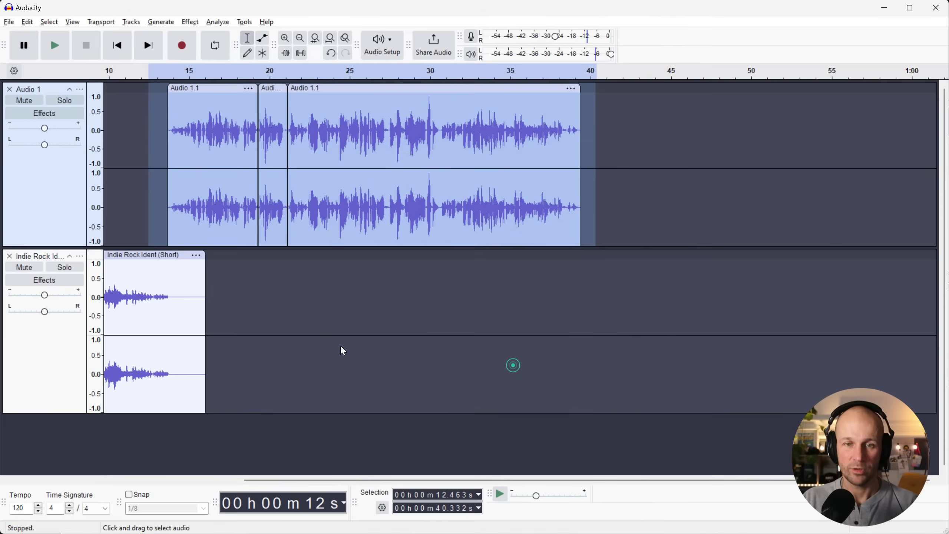
- Listen to the cleaned voice from 22.4 s, then reselect the whole voice recording
click(308, 106)
key(space)
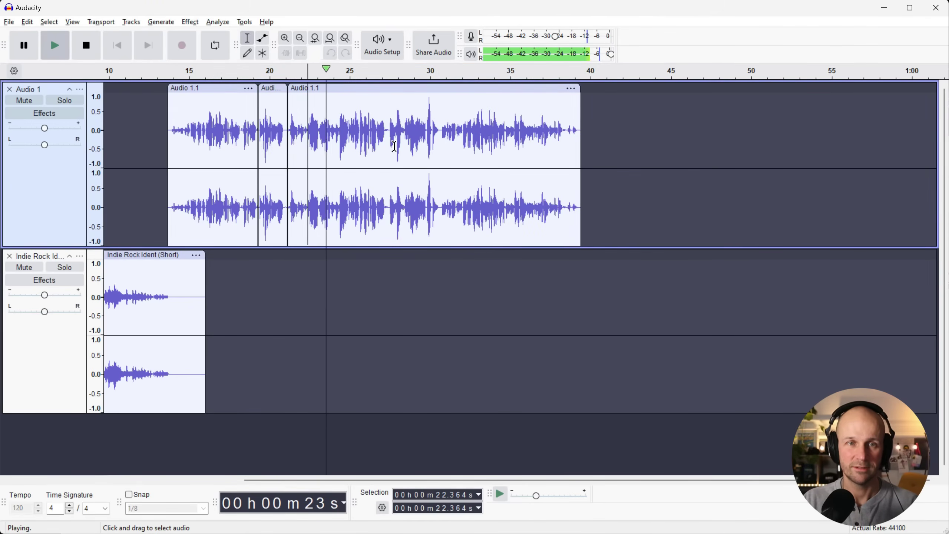
key(space)
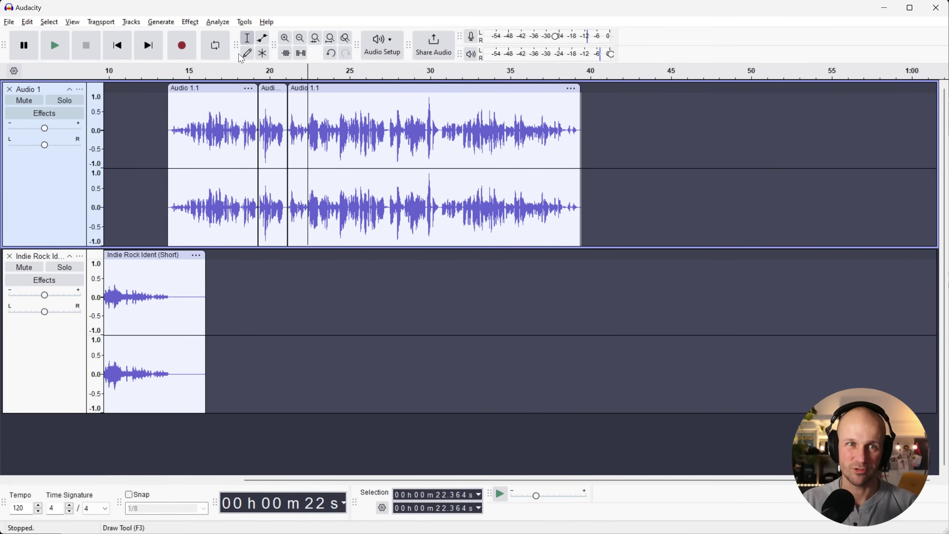
drag(150, 106, 615, 105)
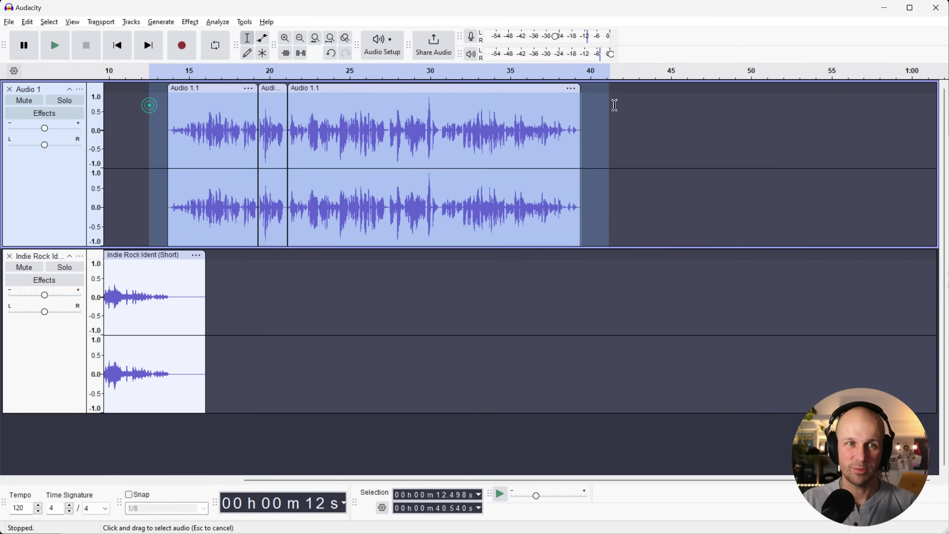
- Undo the earlier Noise Reduction on the voice clips
click(653, 117)
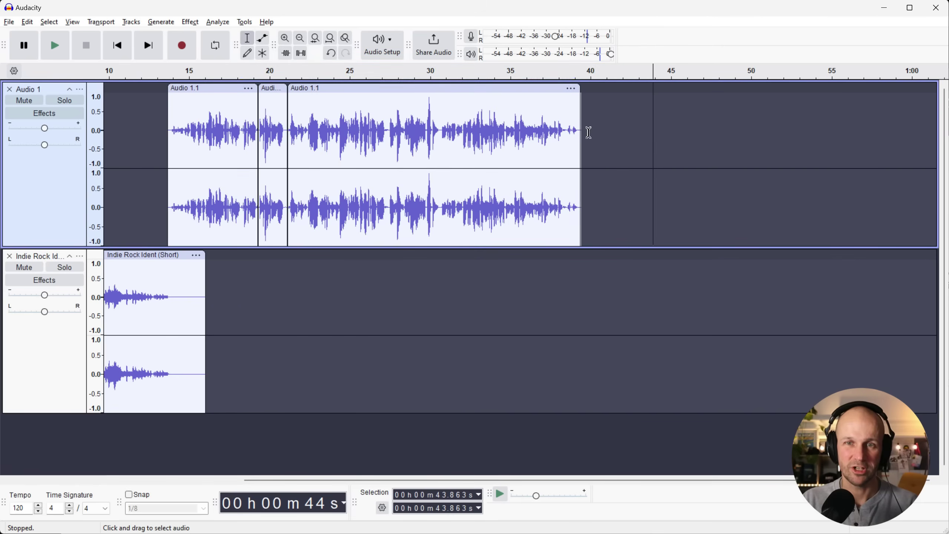
click(27, 21)
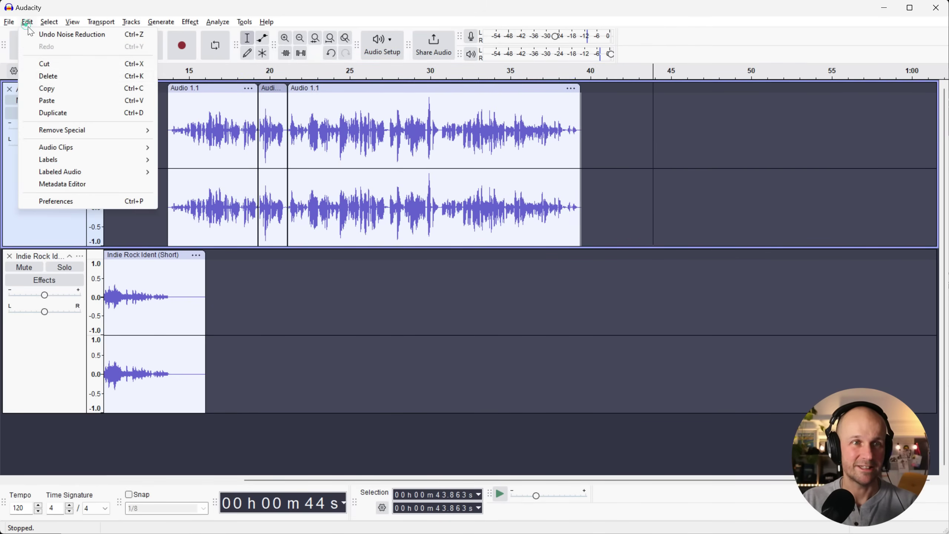
click(63, 37)
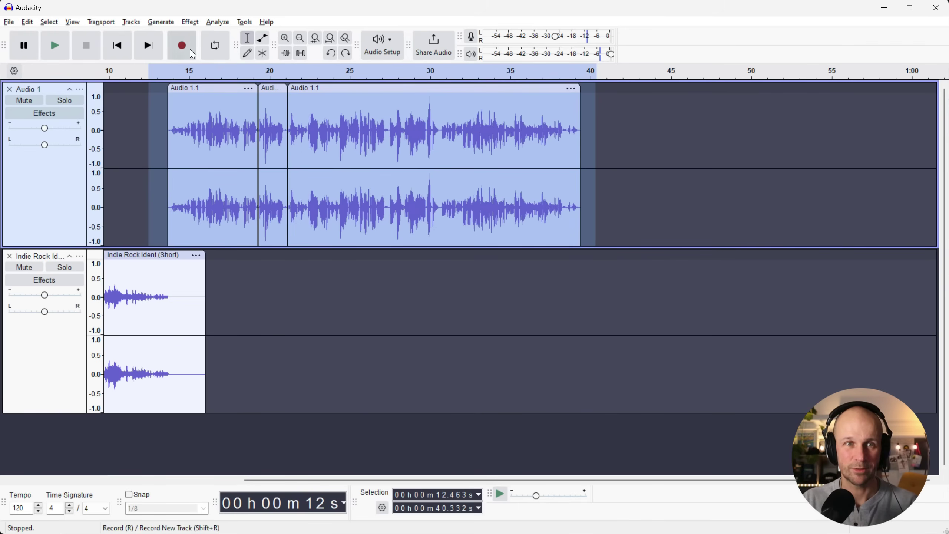
- Reopen Noise Reduction and lower the noise reduction amount from 24 to 15 dB
click(191, 23)
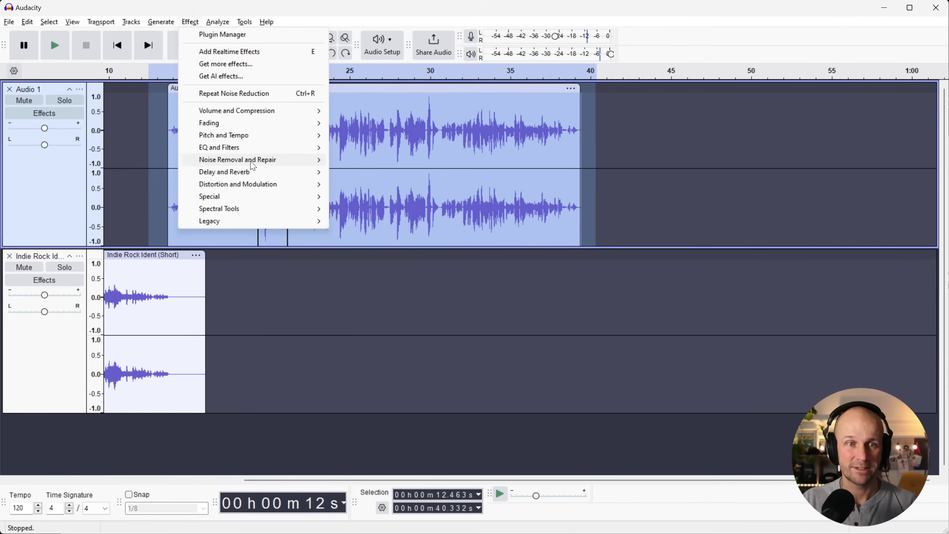
click(250, 161)
click(374, 197)
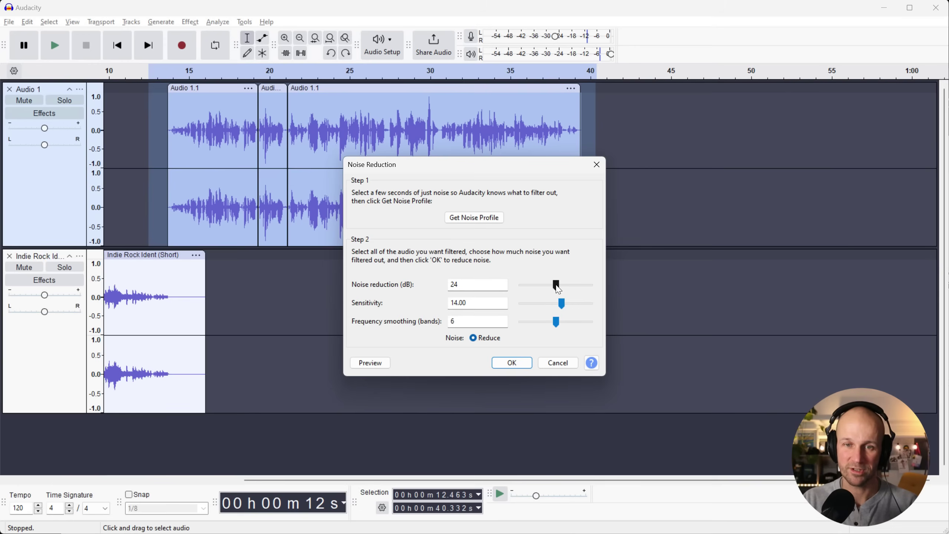
mouse_move(558, 288)
mouse_down()
mouse_move(542, 288)
mouse_move(555, 307)
mouse_up()
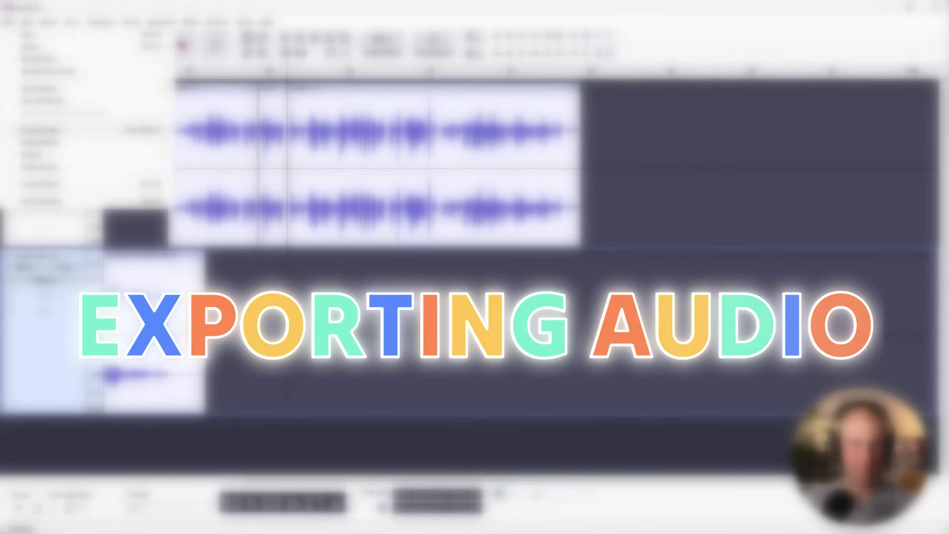
- Export the project to the computer as MP3 at Standard quality, 170-210 kbps
click(60, 131)
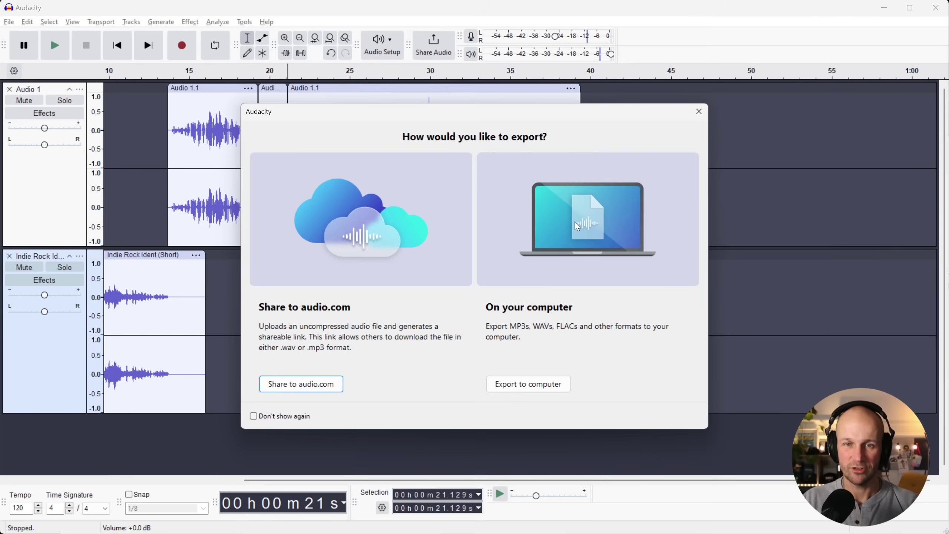
click(536, 382)
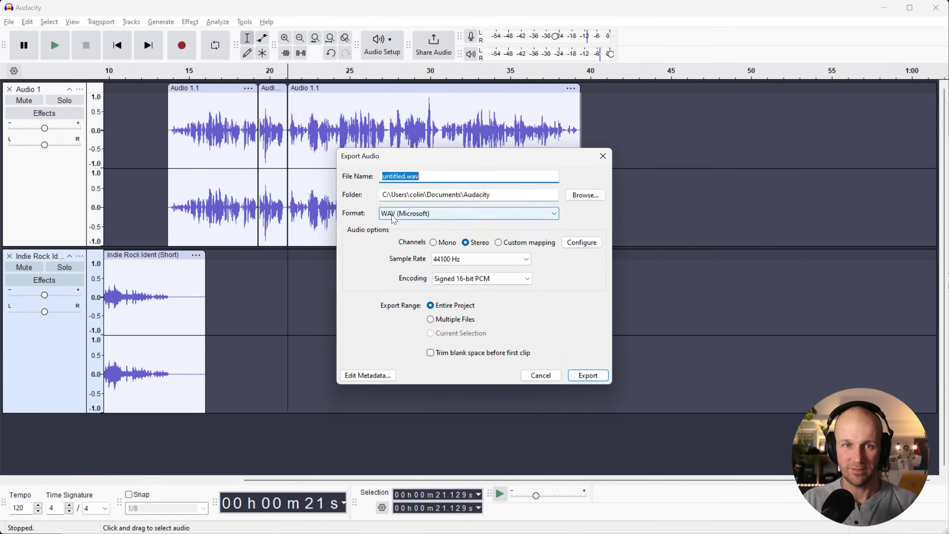
click(408, 218)
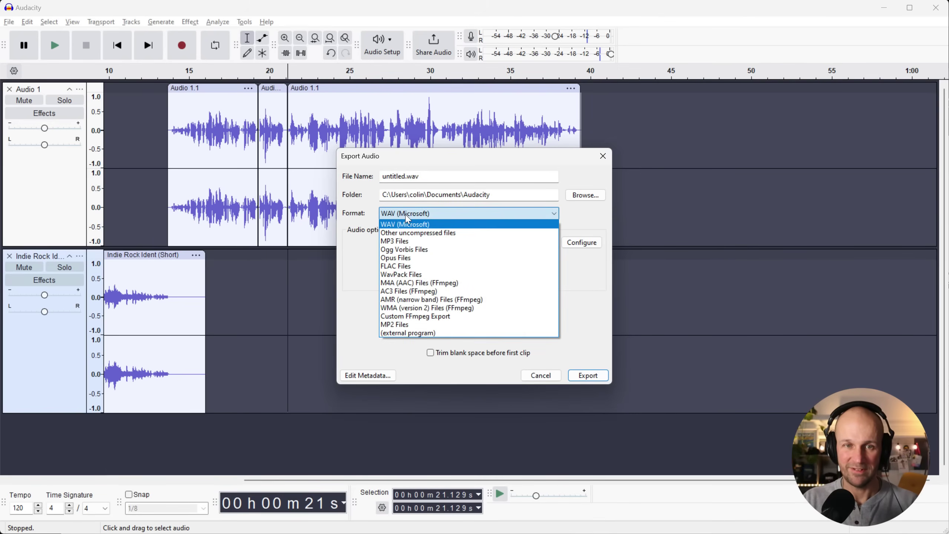
click(405, 241)
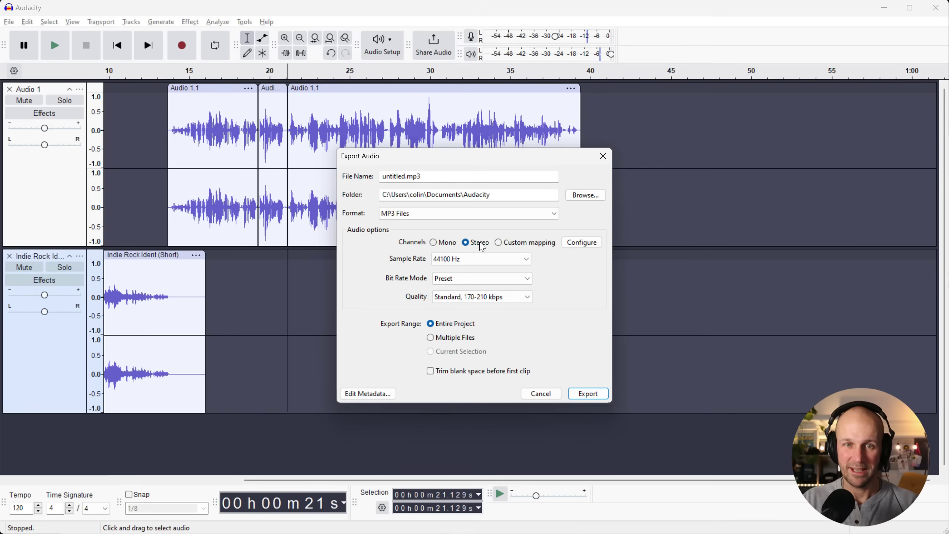
click(507, 297)
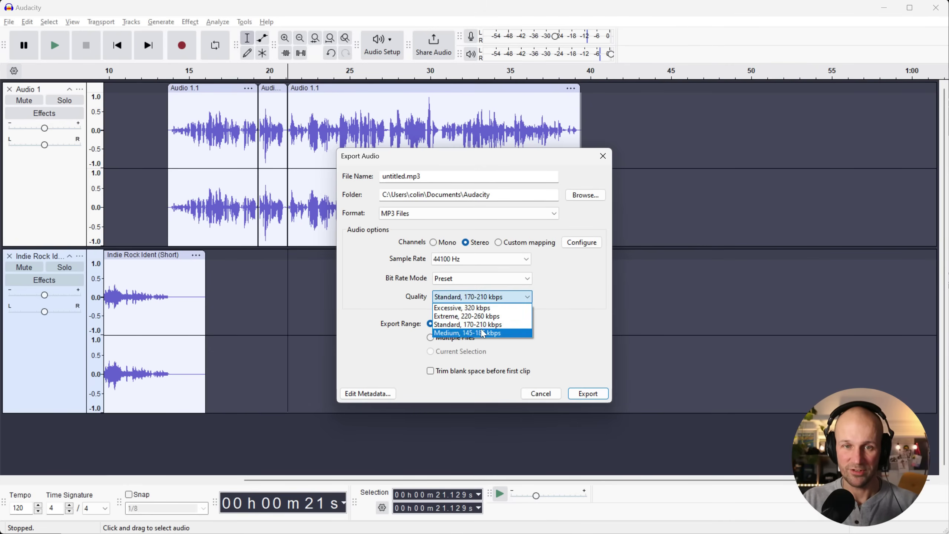
click(479, 333)
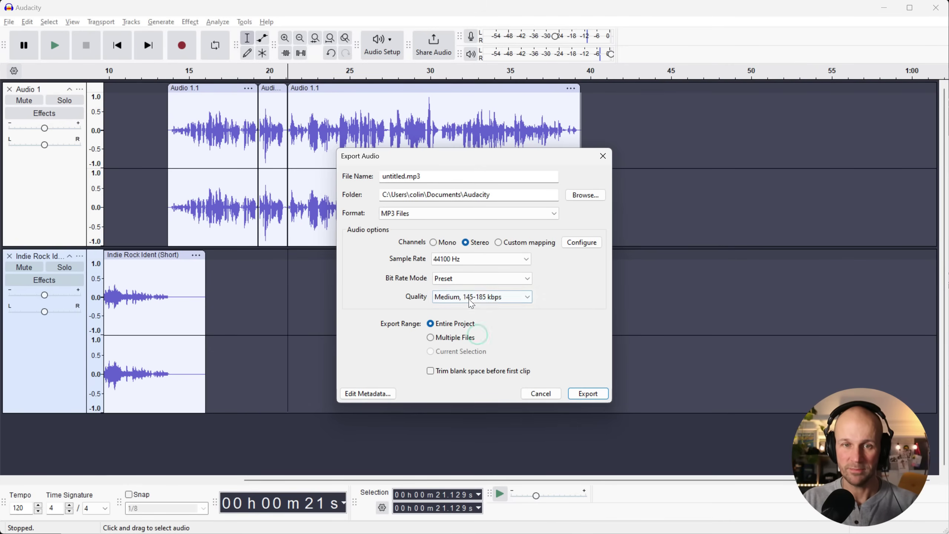
click(494, 299)
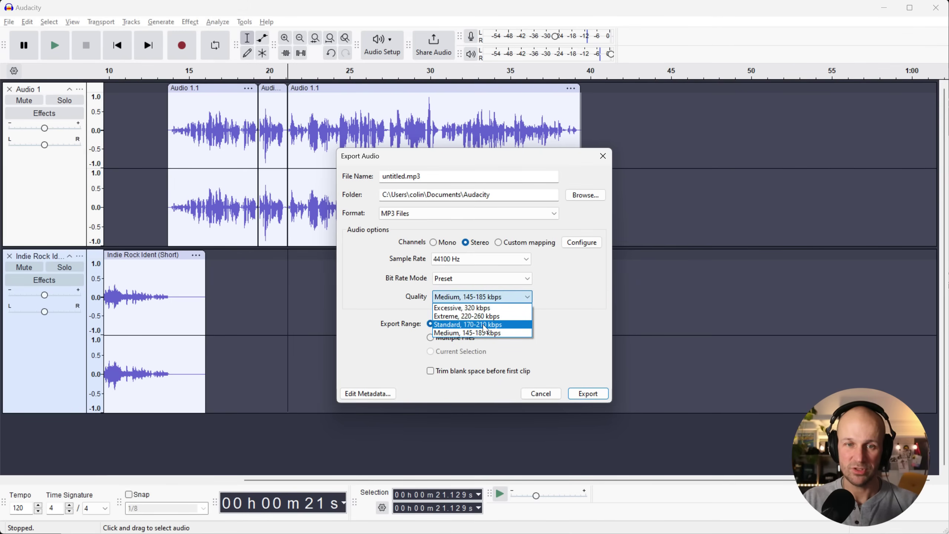
click(484, 325)
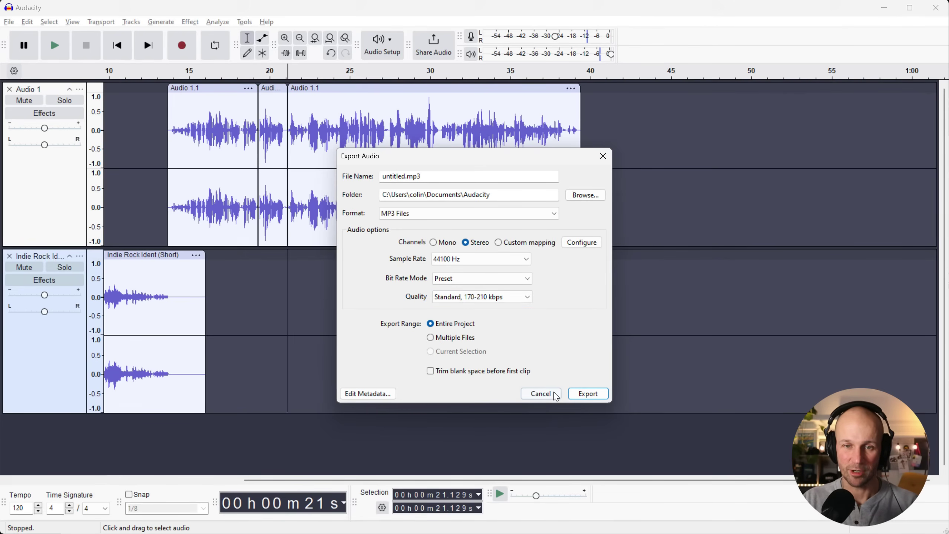
click(589, 395)
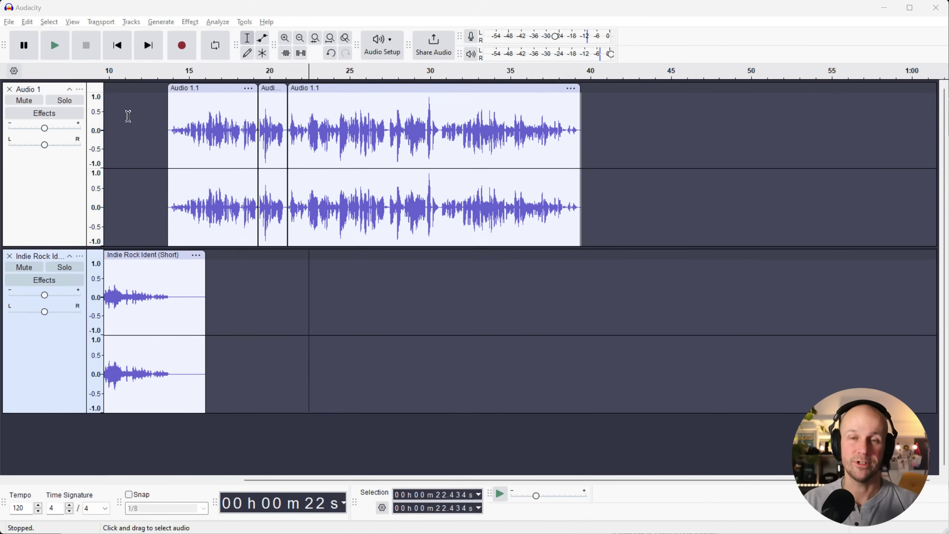
click(9, 22)
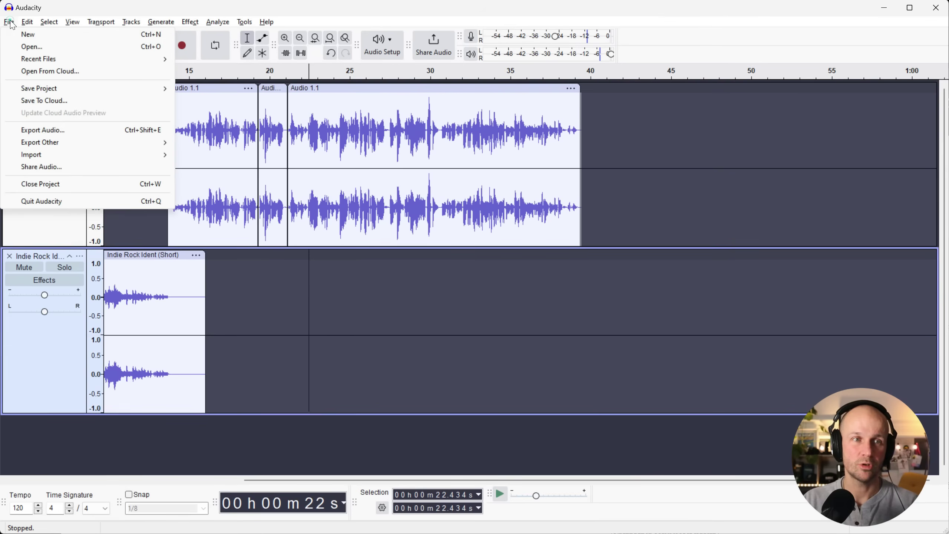
mouse_move(106, 91)
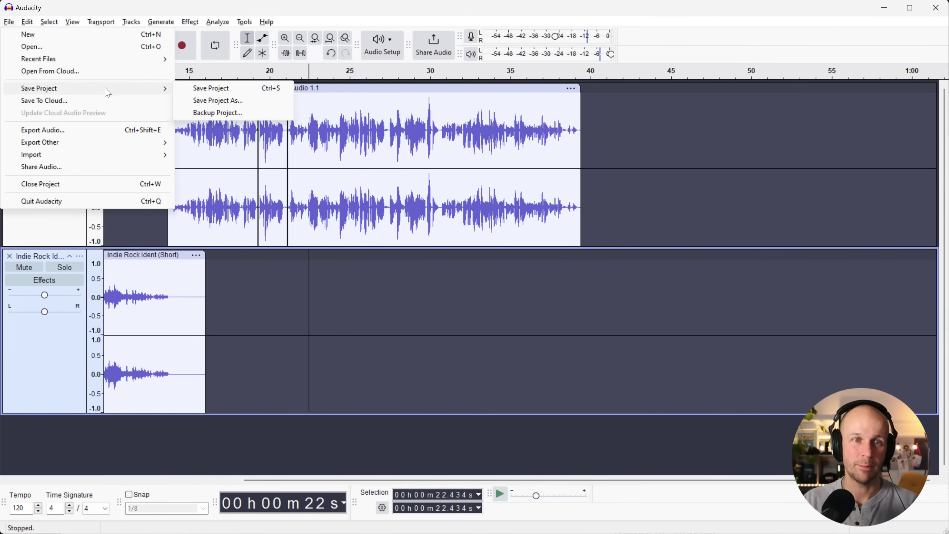
click(227, 90)
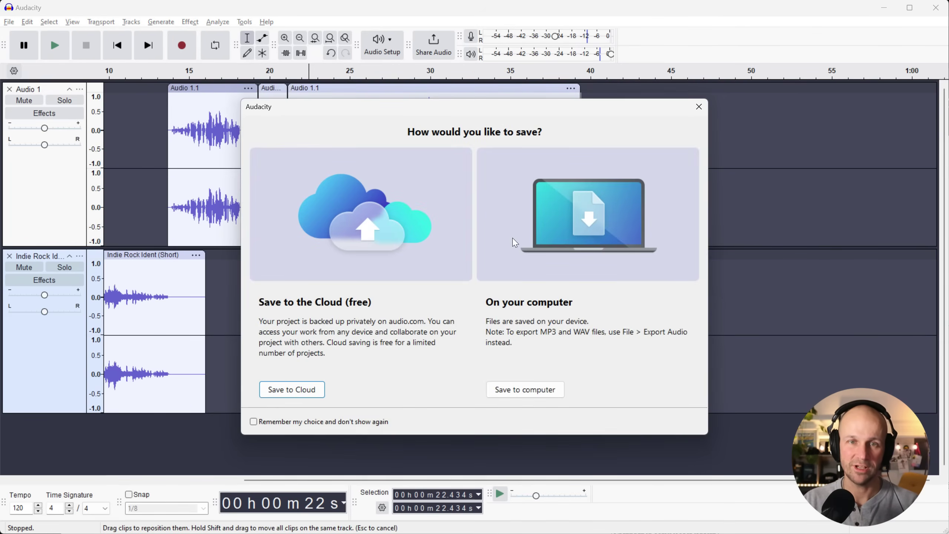
click(510, 392)
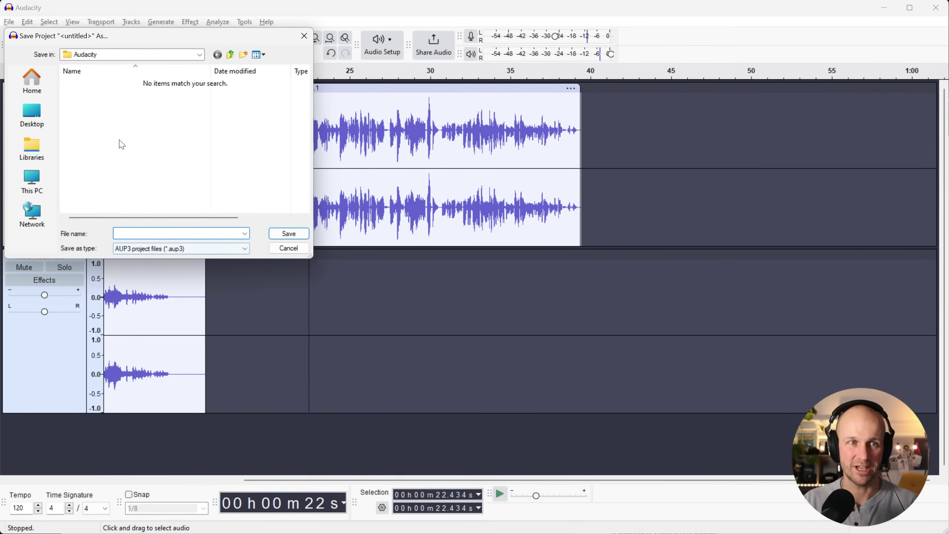
text(audacityedit)
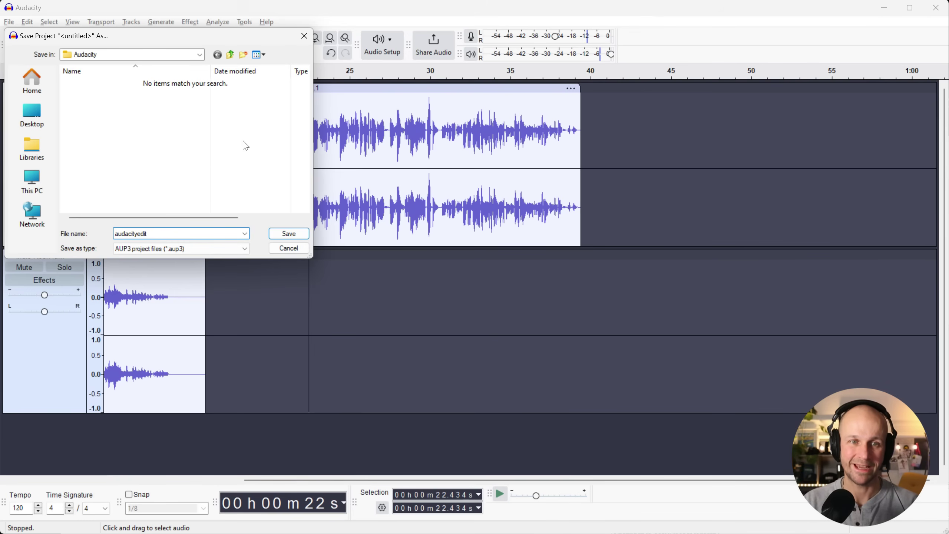
click(290, 249)
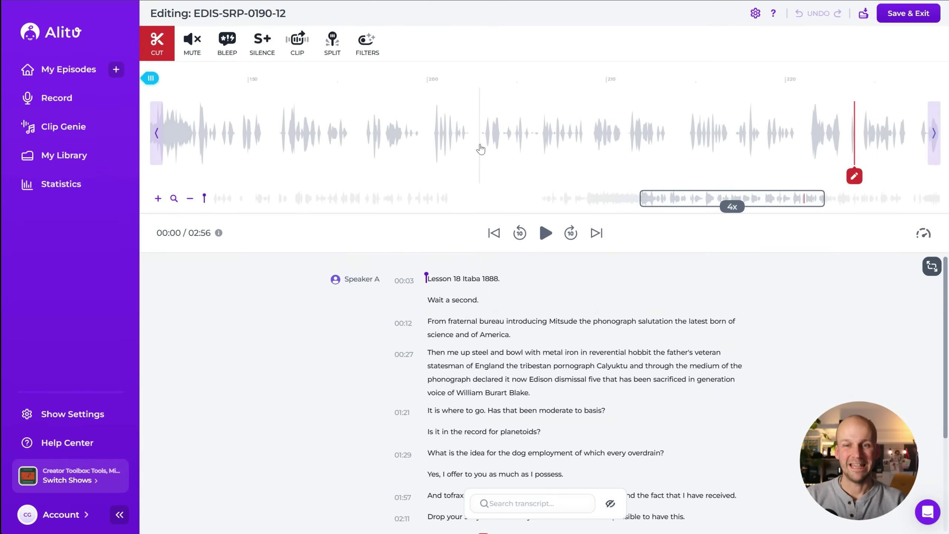
- Cut out the 02:02–02:08 section and the transcript passage beginning 'And to you', reviewing at 2x speed
drag(480, 147, 586, 145)
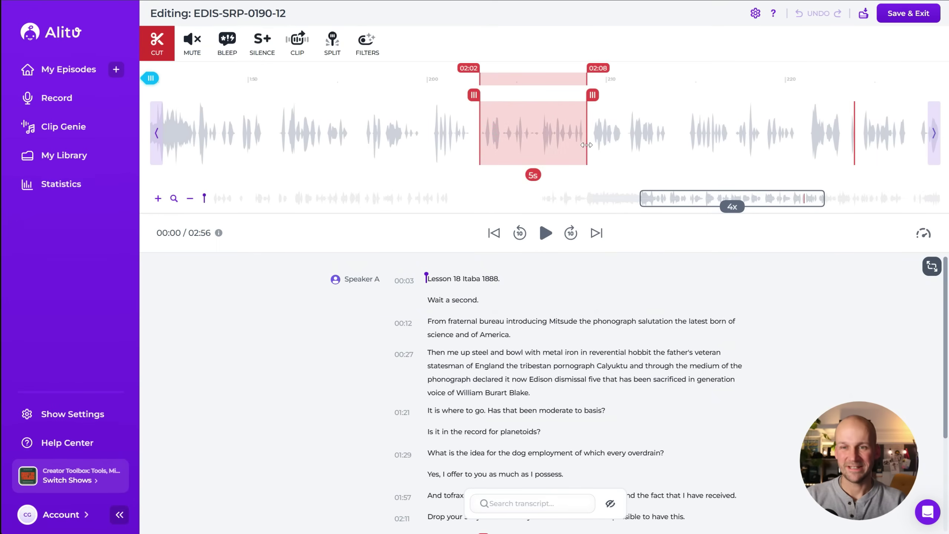
click(924, 234)
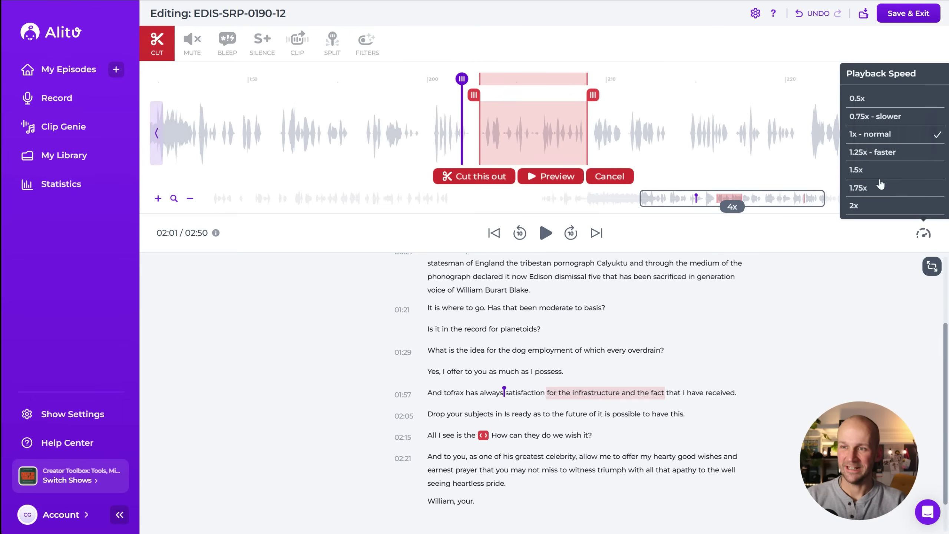
click(855, 205)
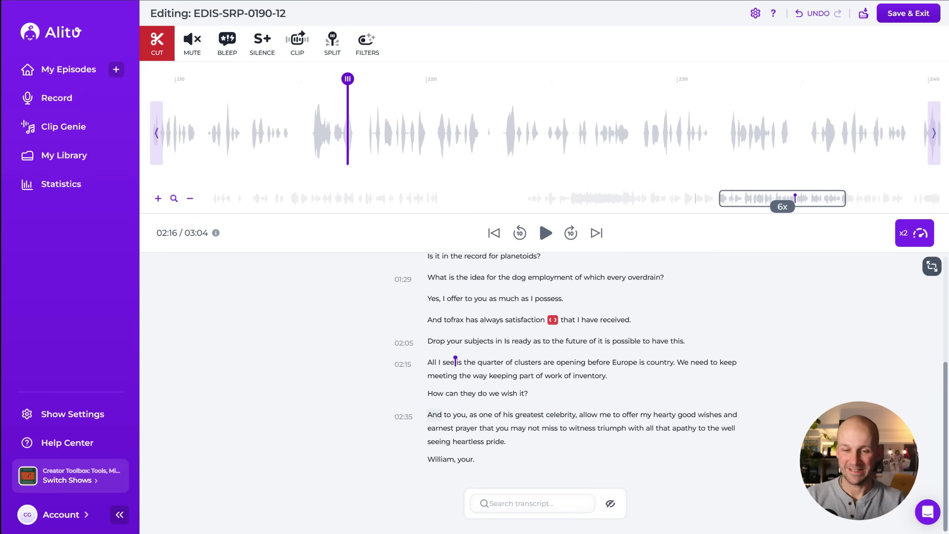
drag(428, 415, 611, 414)
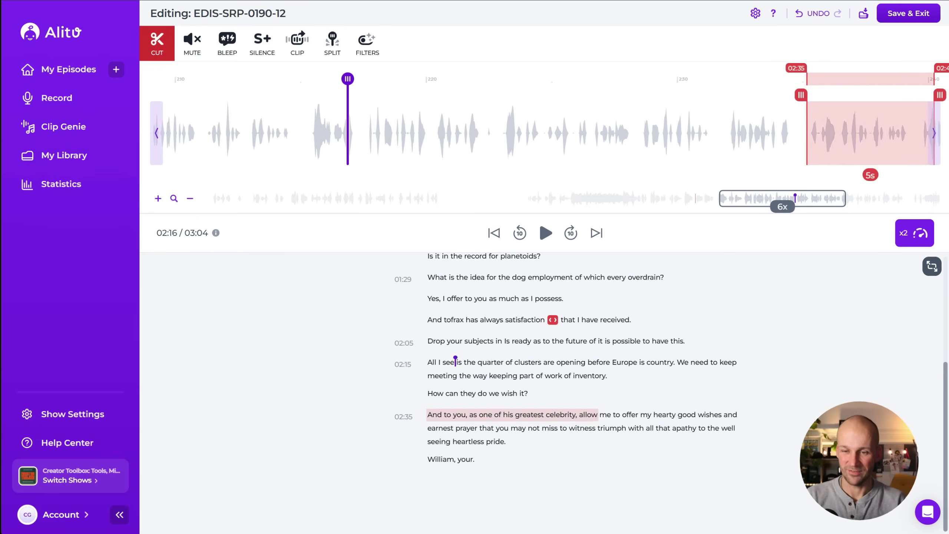
click(512, 401)
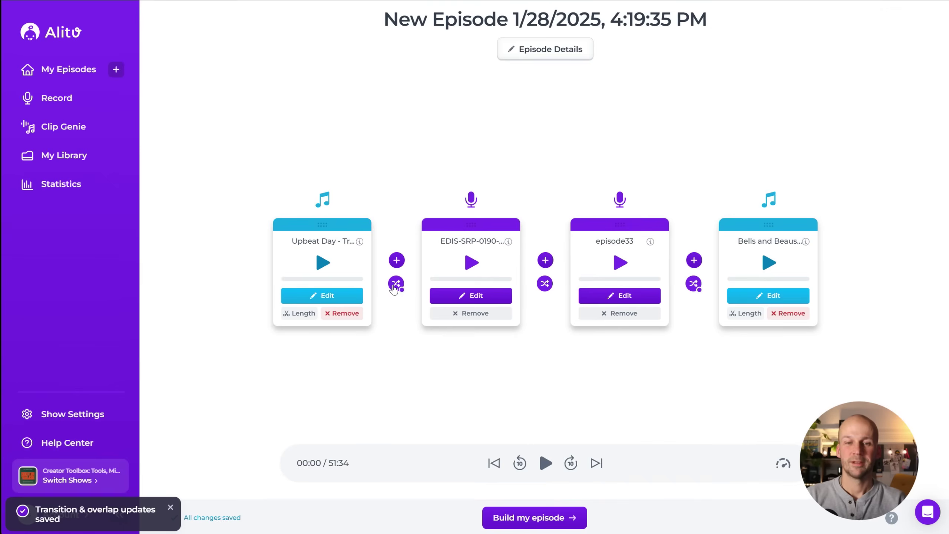
- Set the music-to-voice overlap to 3.0s and add the Dec 20 riverside roundup library recording
click(393, 284)
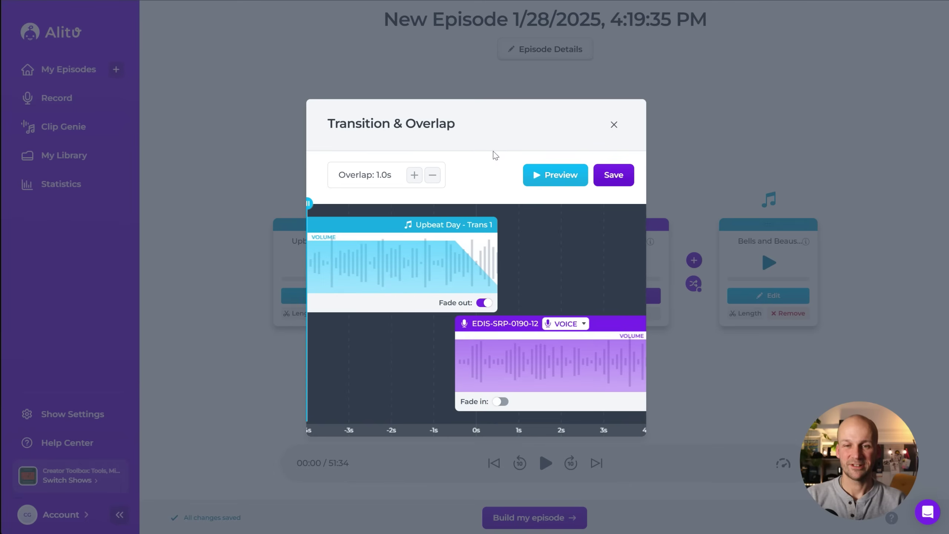
click(414, 175)
click(414, 174)
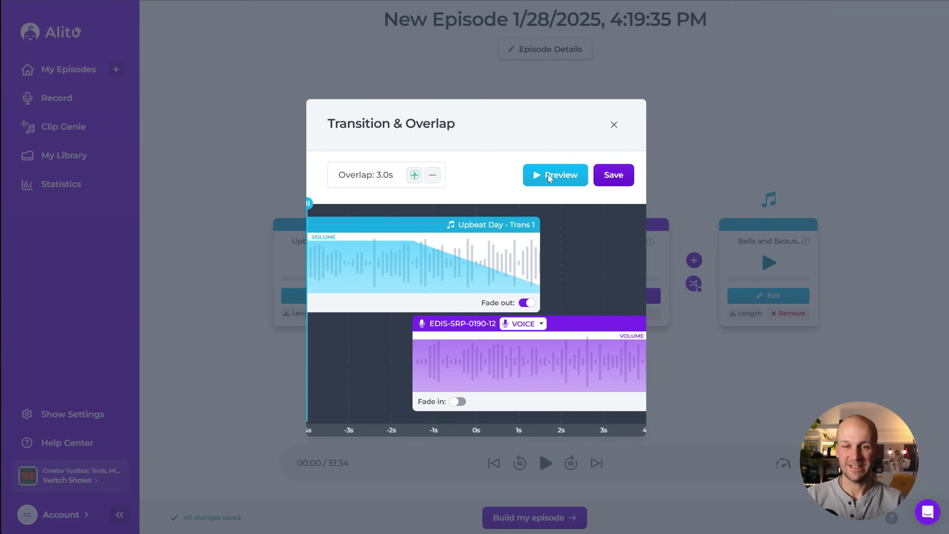
click(614, 175)
click(545, 260)
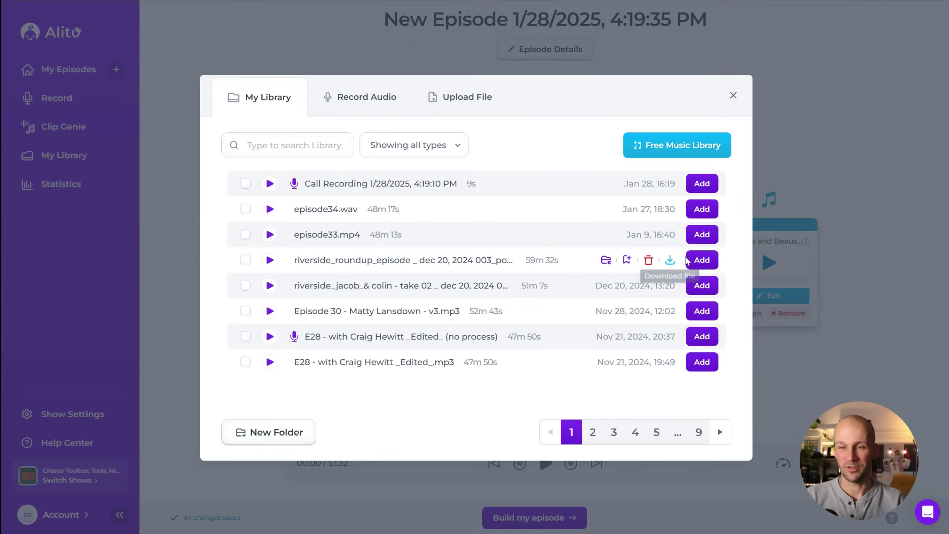
click(702, 259)
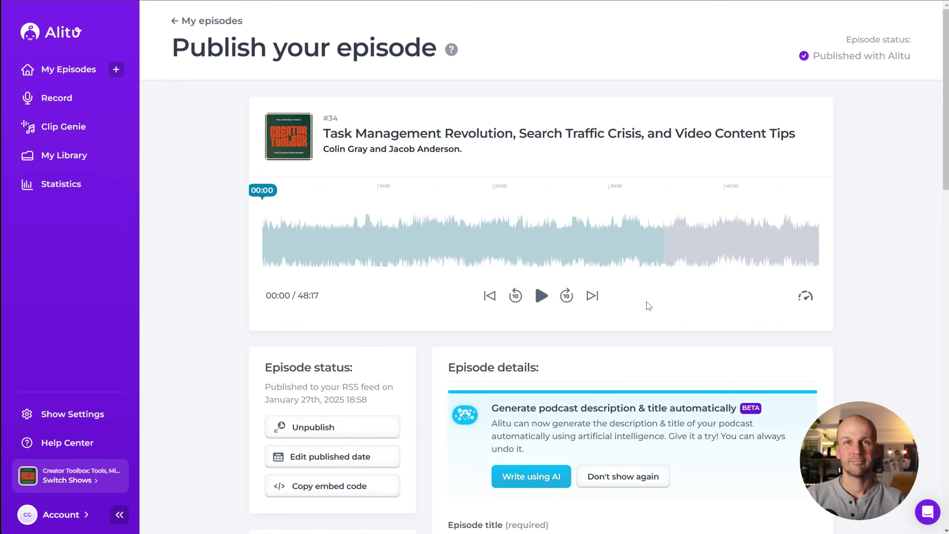
scroll(647, 304, down, 5)
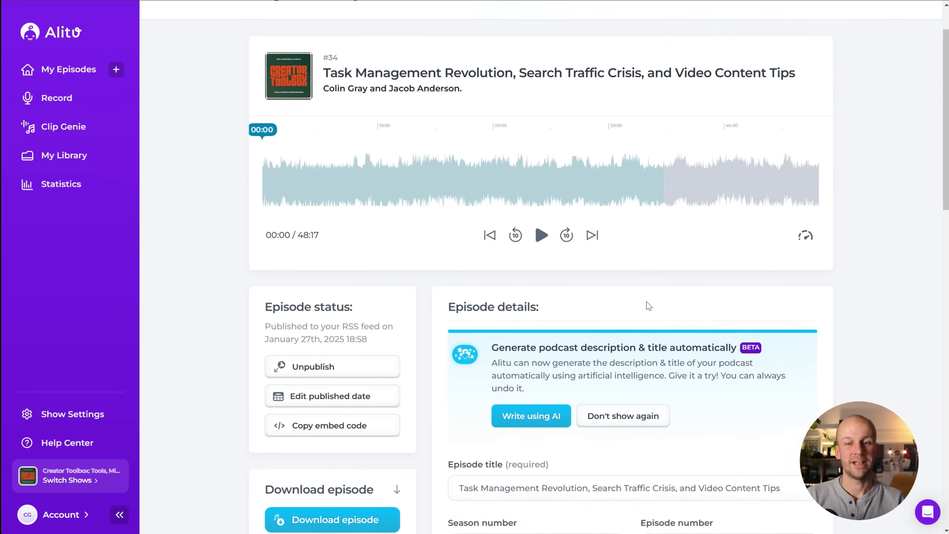
scroll(651, 305, down, 7)
scroll(569, 137, up, 2)
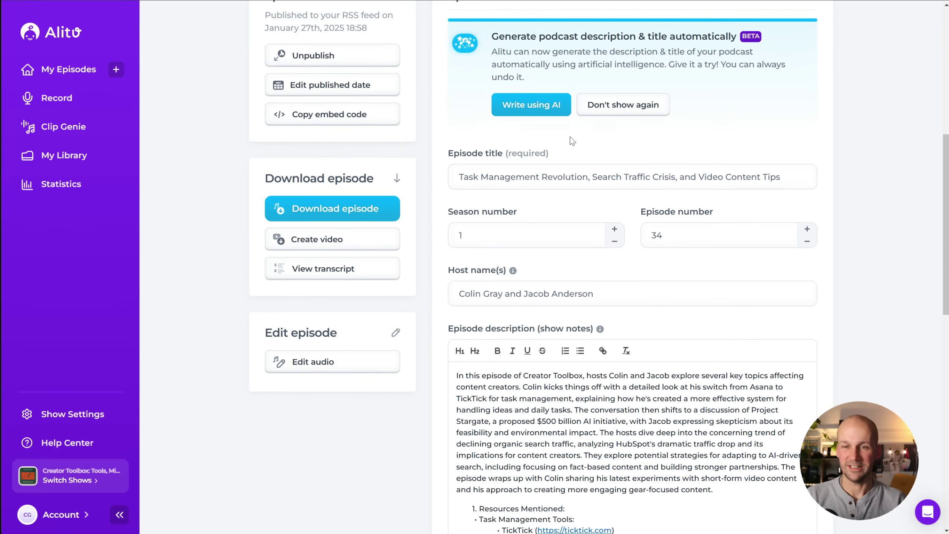
scroll(561, 165, up, 1)
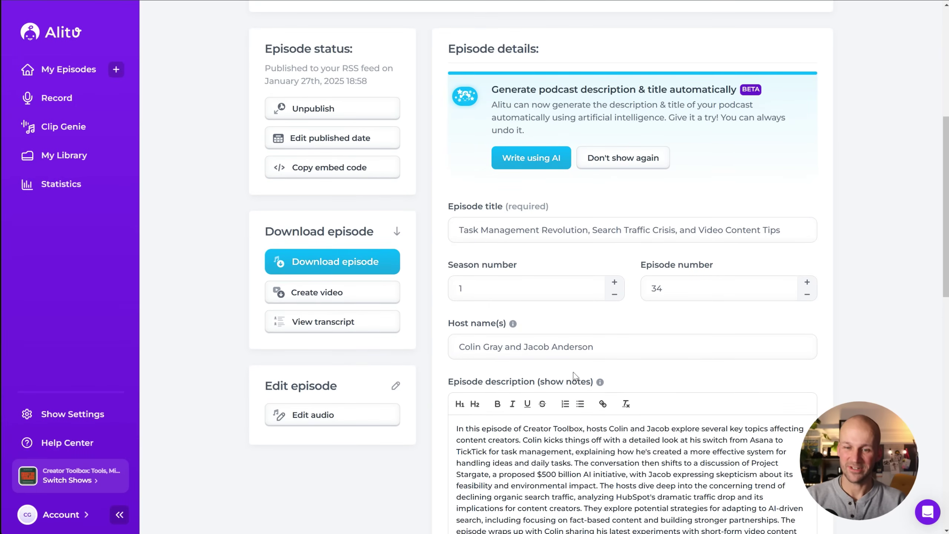
scroll(555, 260, up, 6)
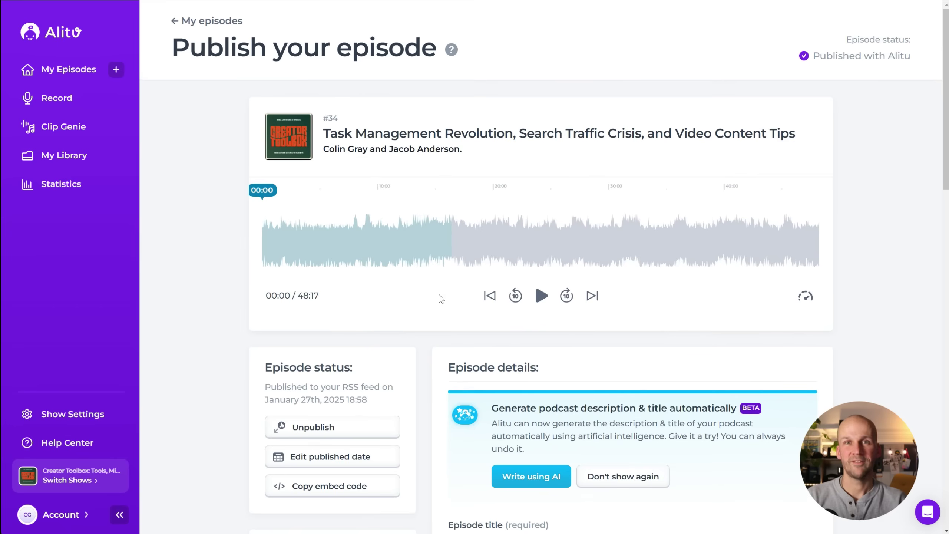